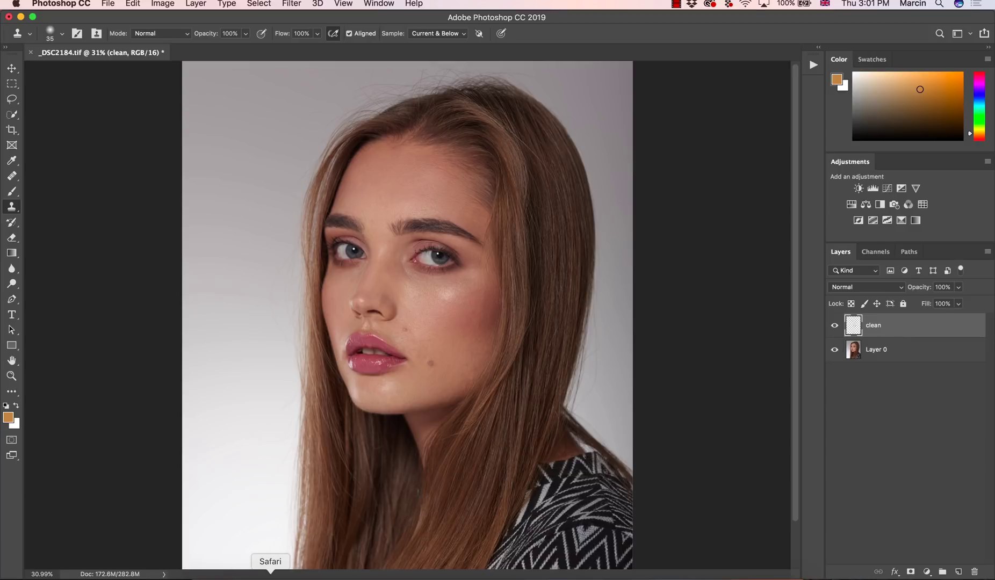
Step: Switch to Safari, view the Skillshare and Udemy retouching course pages and the retoucher's portfolio site, and return to Photoshop
{"action": "left_click", "coordinate": [270, 577]}
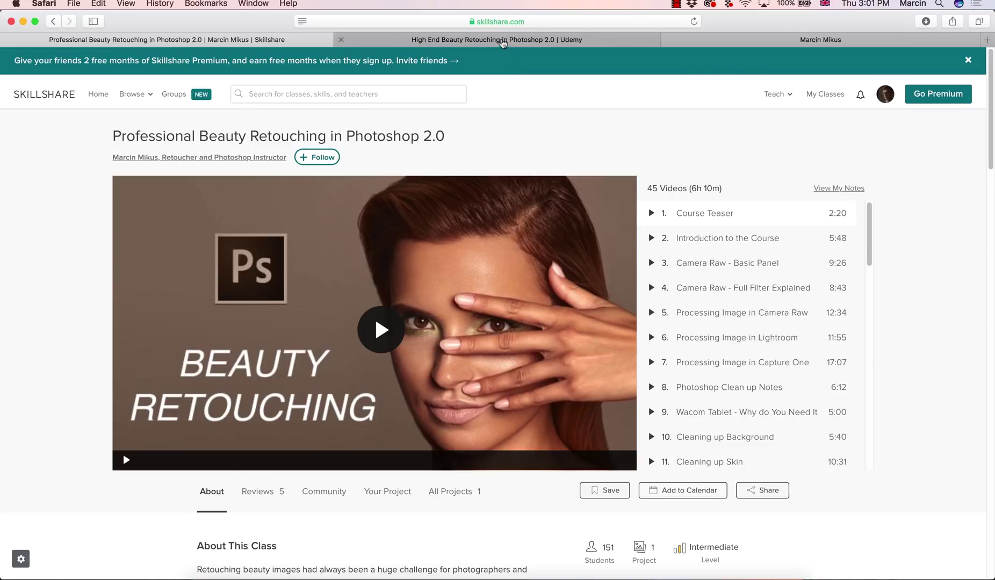
{"action": "left_click", "coordinate": [502, 41]}
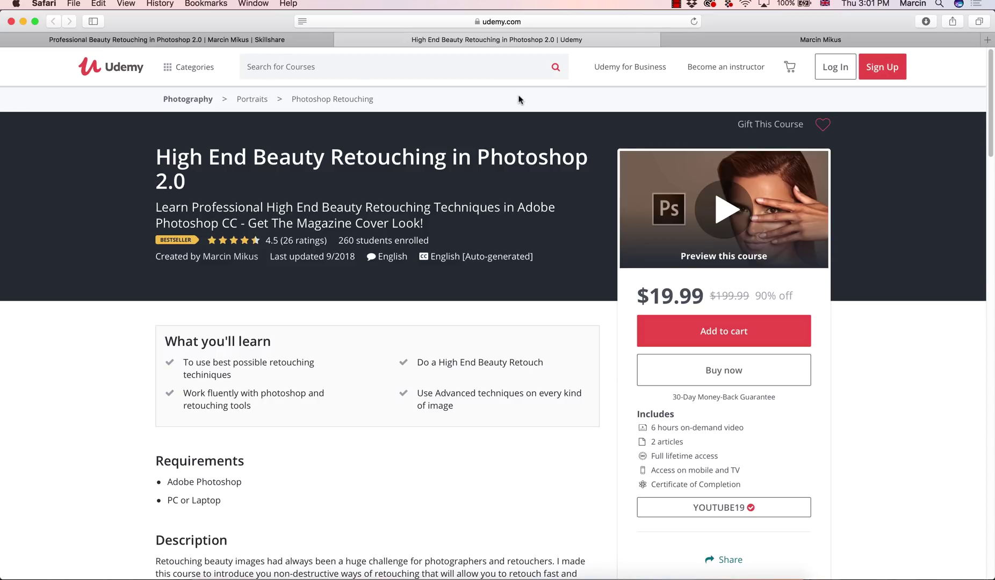
{"action": "left_click", "coordinate": [740, 40]}
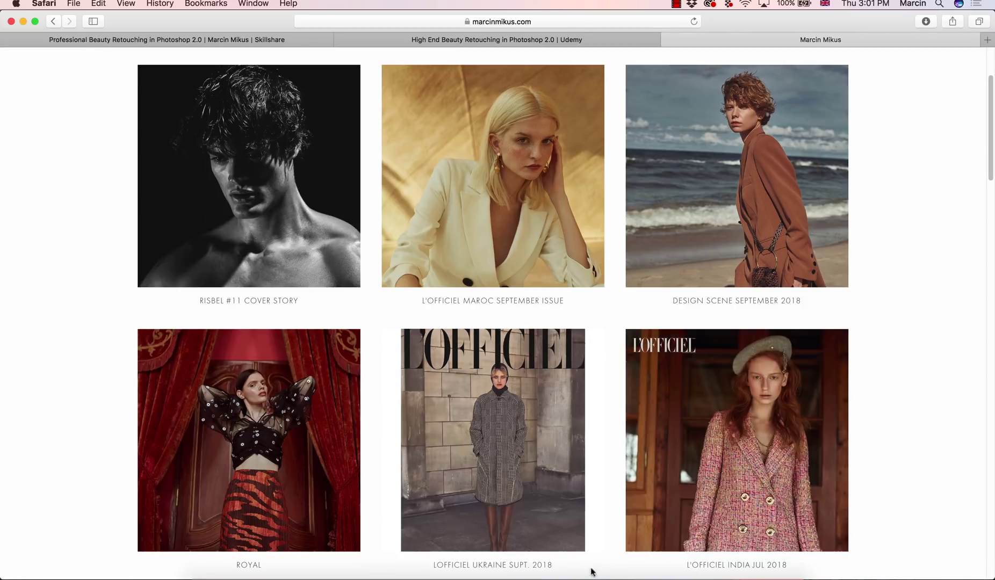
{"action": "left_click", "coordinate": [575, 570]}
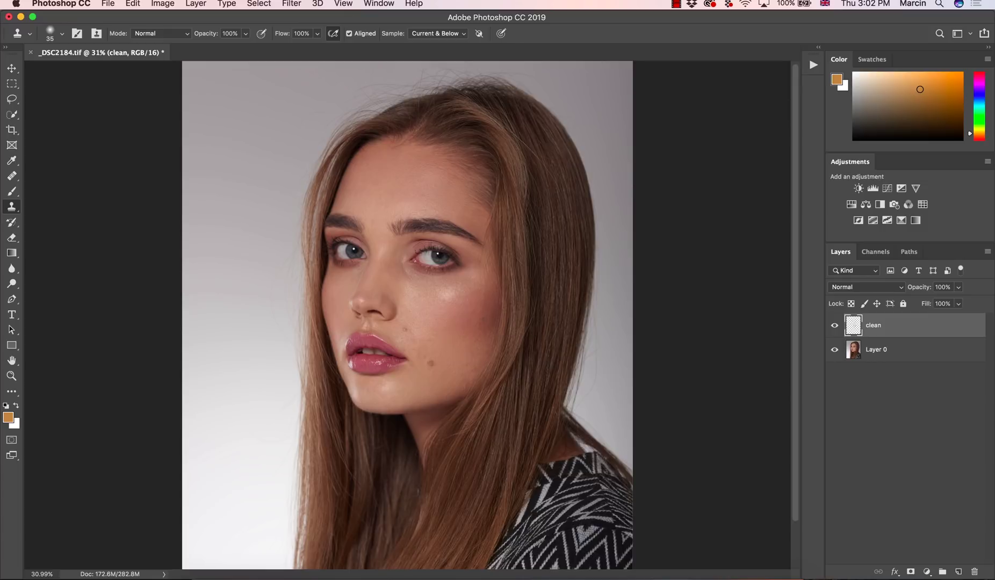
Step: Zoom in on the model's face to about 67% and reactivate the Clone Stamp tool
{"action": "key", "text": "z"}
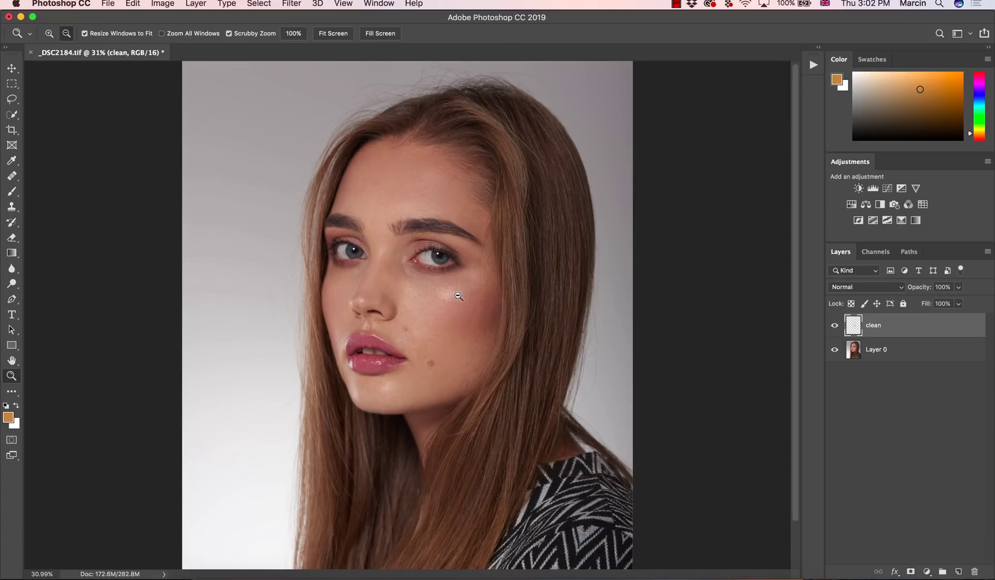
{"action": "left_click_drag", "start_coordinate": [455, 290], "coordinate": [510, 301]}
{"action": "key", "text": "s"}
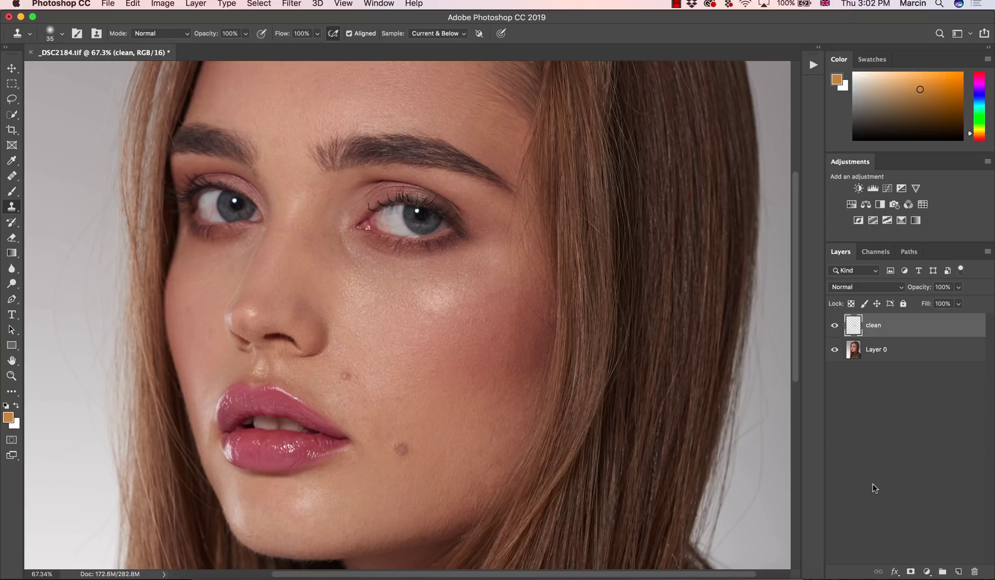
{"action": "left_click", "coordinate": [926, 572]}
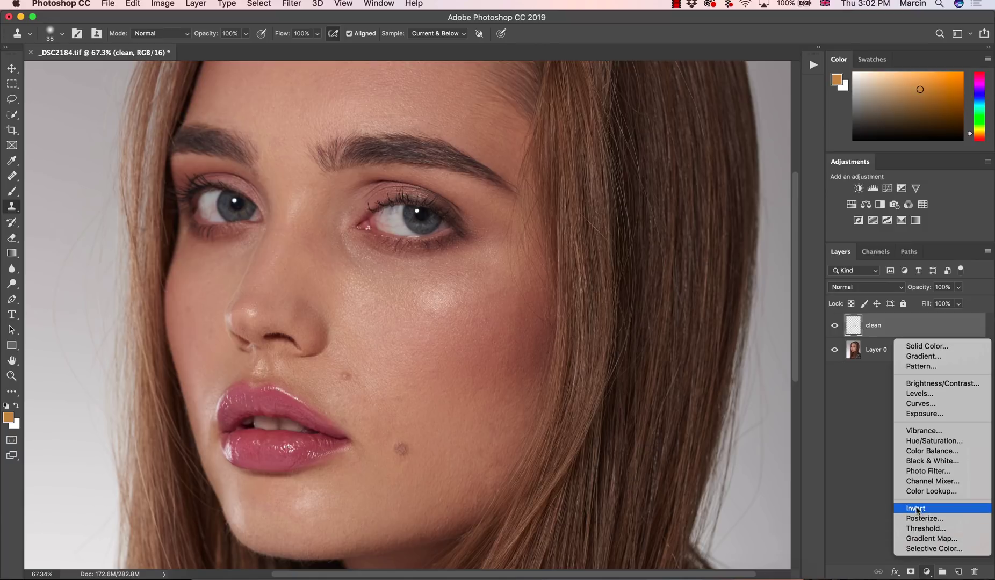
{"action": "left_click", "coordinate": [919, 394]}
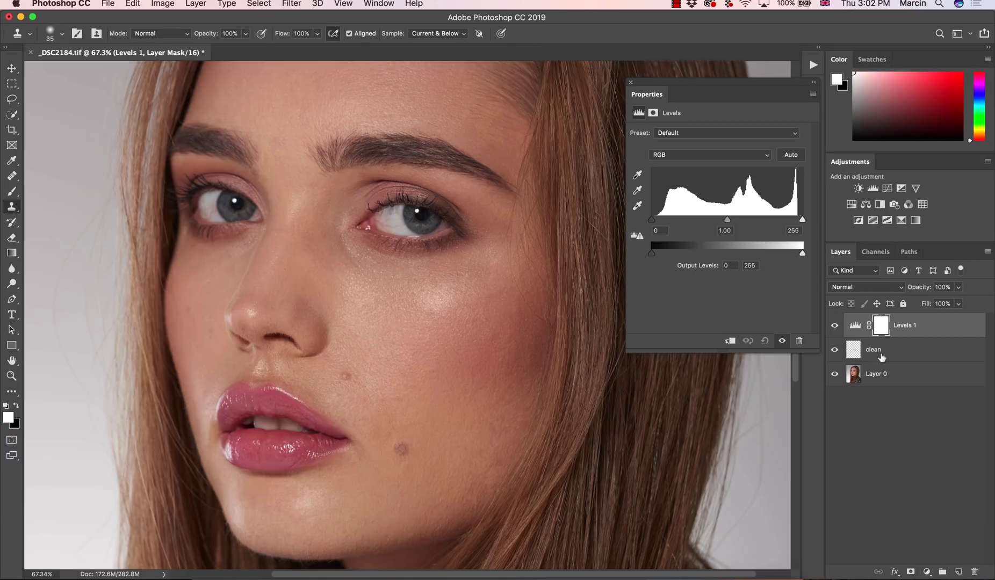
{"action": "key", "text": "super+z"}
Step: Add a Curves adjustment layer above the clean layer and raise its curve to input 173, output 189
{"action": "left_click", "coordinate": [927, 572]}
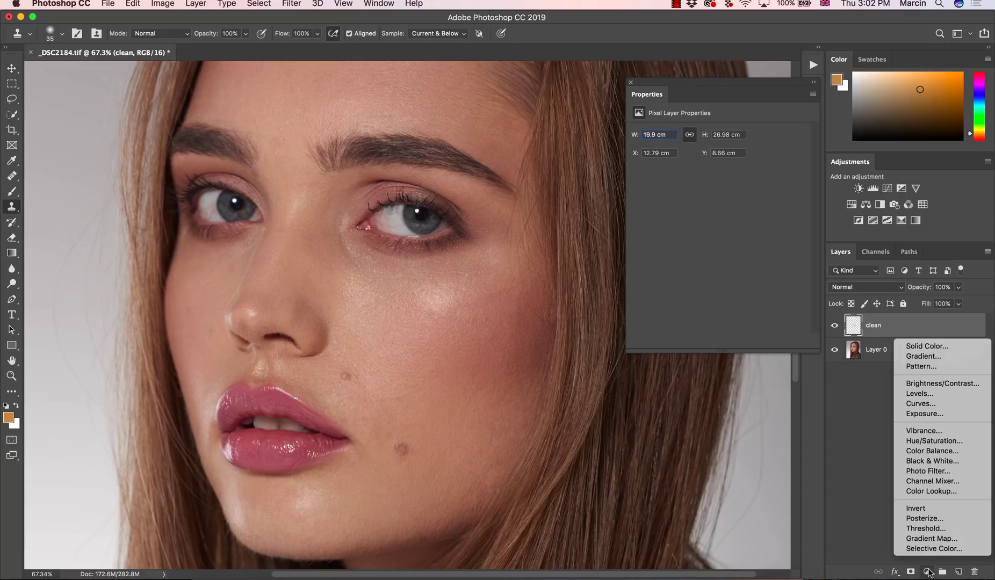
{"action": "left_click", "coordinate": [925, 407]}
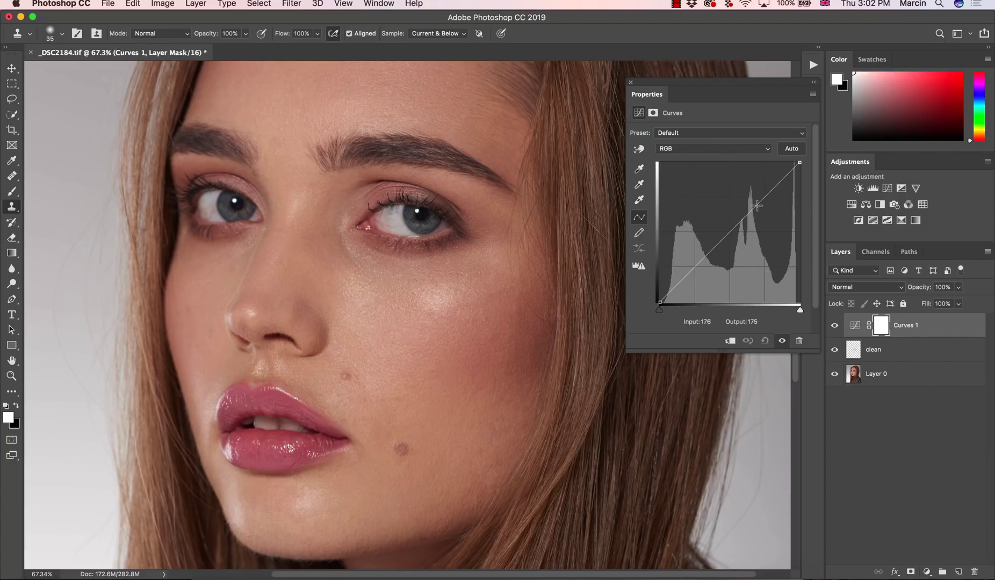
{"action": "left_click_drag", "start_coordinate": [757, 202], "coordinate": [755, 198]}
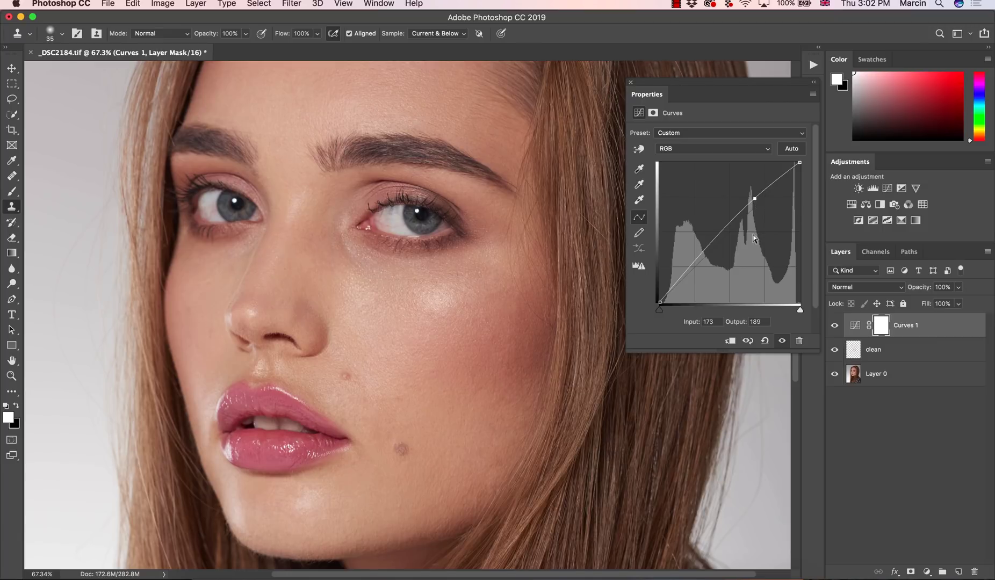
Step: Rename the brightening Curves layer to dodge
{"action": "left_click", "coordinate": [909, 333]}
{"action": "double_click", "coordinate": [908, 329]}
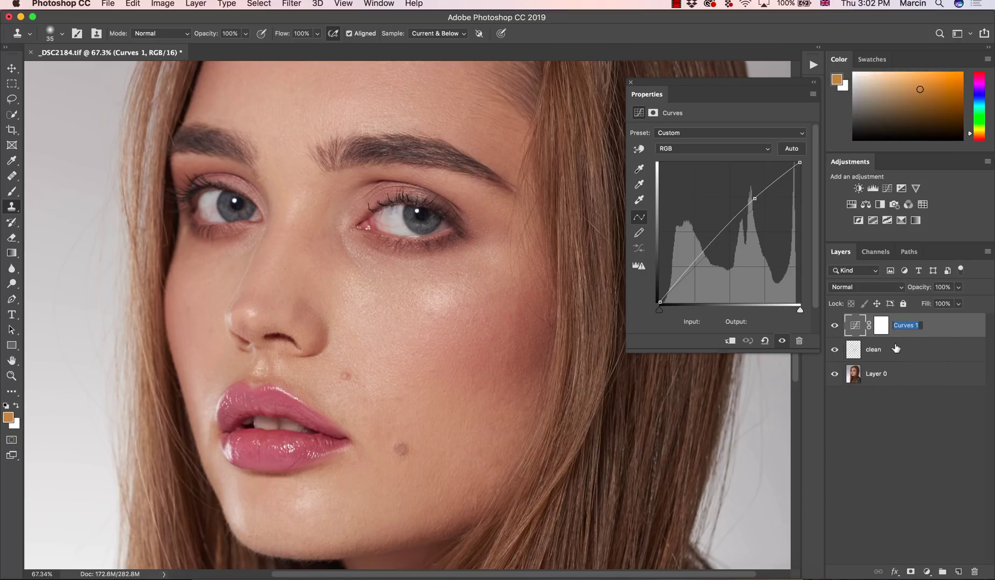
{"action": "type", "text": "dodge"}
{"action": "key", "text": "Return"}
{"action": "left_click", "coordinate": [851, 288]}
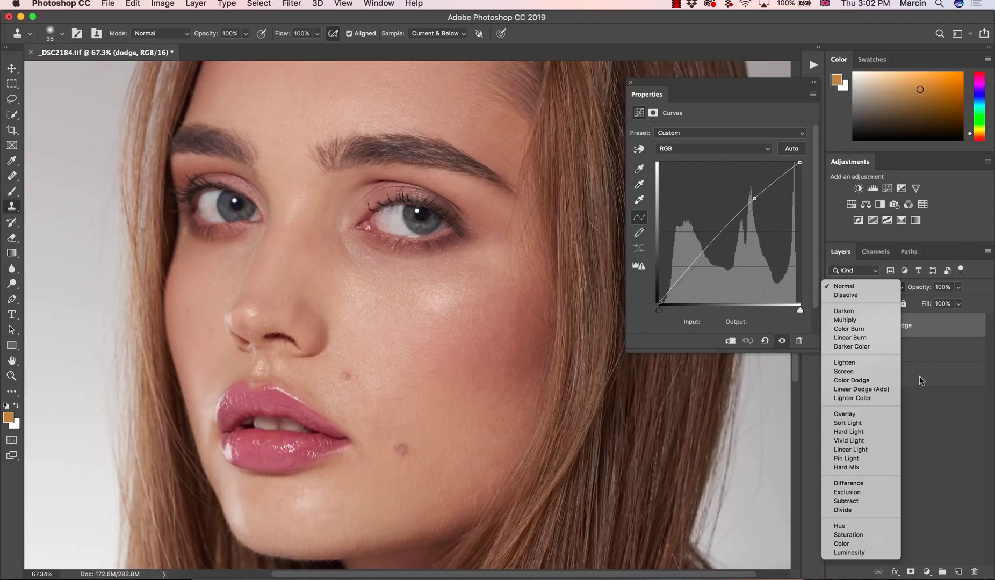
{"action": "left_click", "coordinate": [928, 410]}
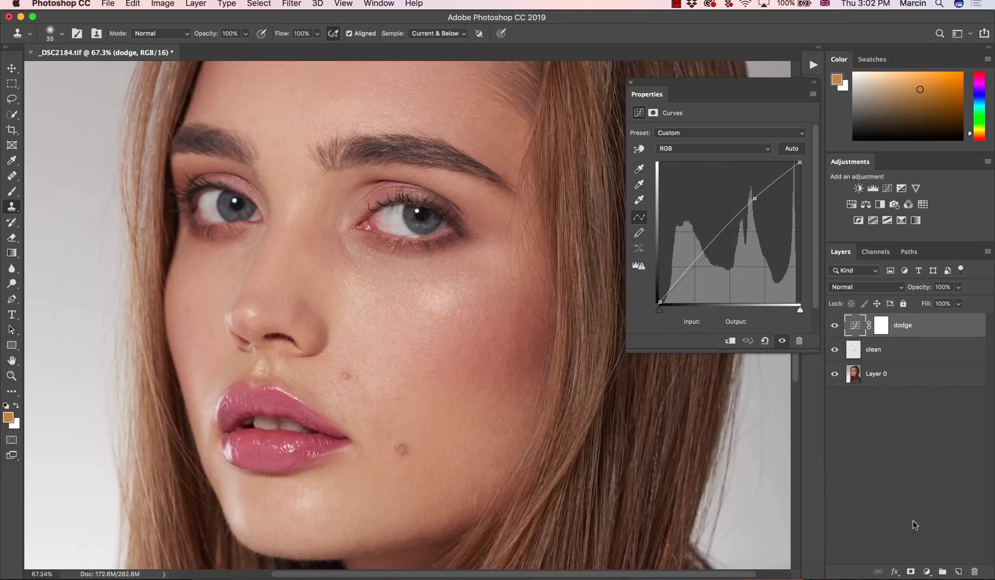
Step: Add a second Curves adjustment layer named burn and lower its curve to input 175, output 162
{"action": "left_click", "coordinate": [926, 572]}
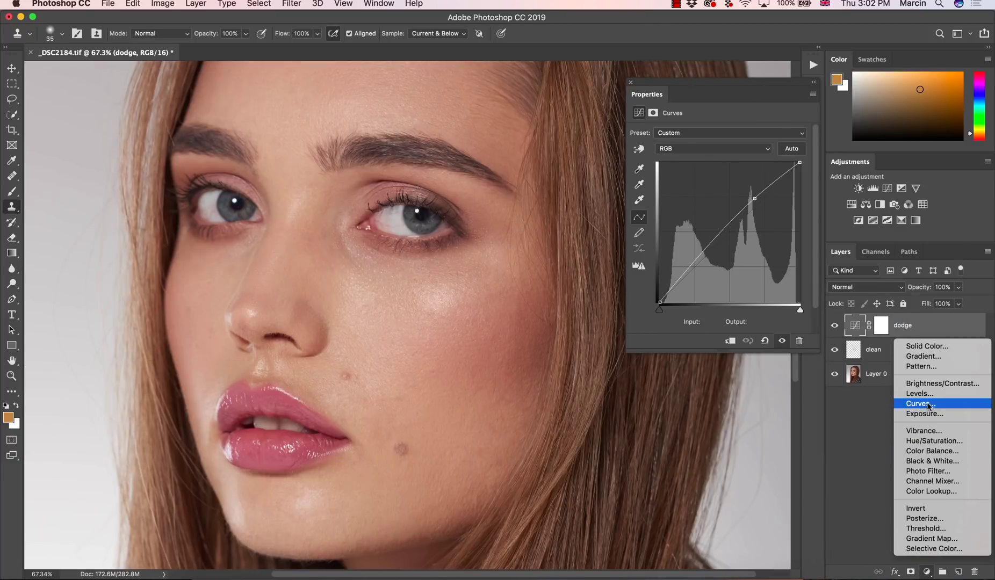
{"action": "left_click", "coordinate": [928, 404]}
{"action": "double_click", "coordinate": [905, 325]}
{"action": "type", "text": "b"}
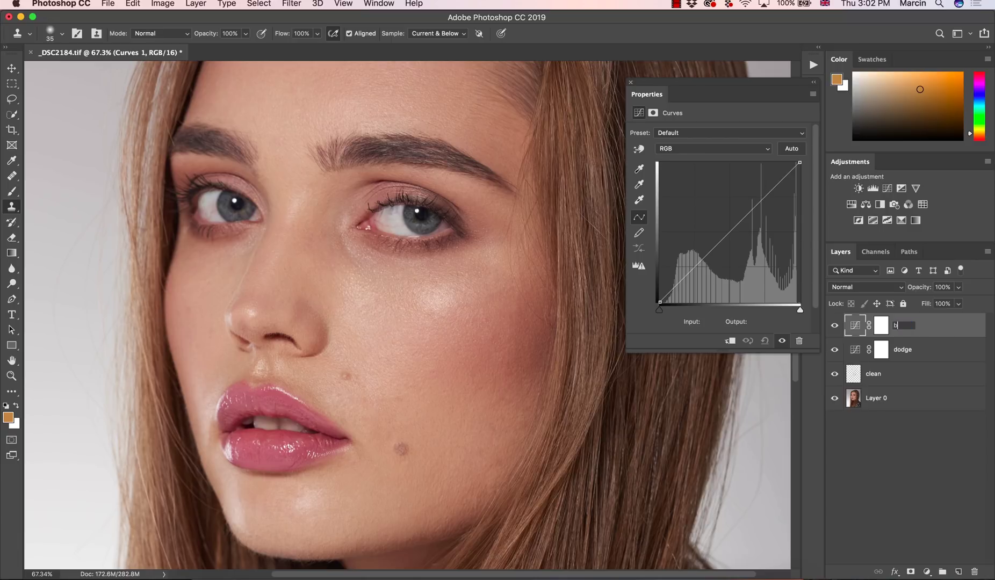
{"action": "type", "text": "urn"}
{"action": "key", "text": "Return"}
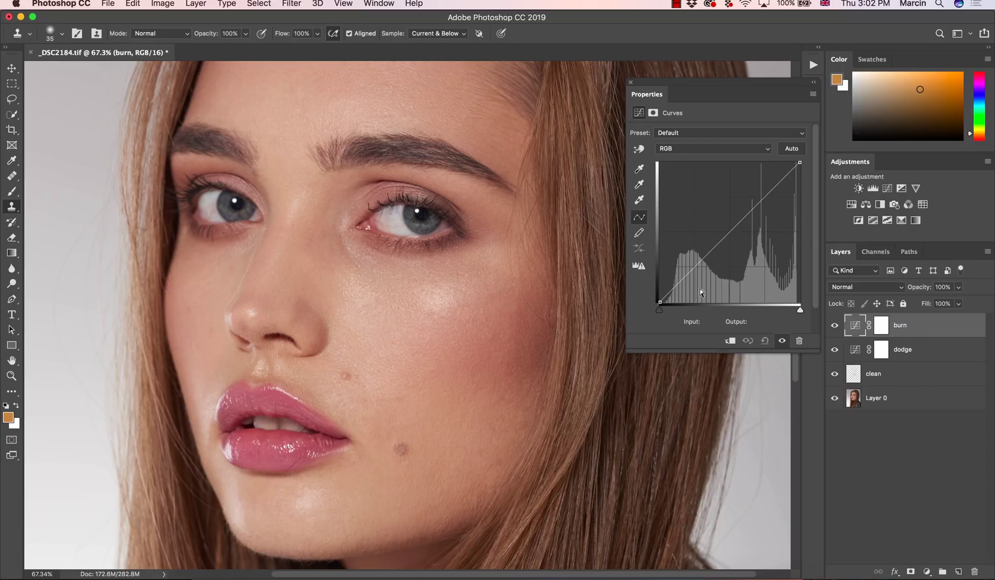
{"action": "left_click", "coordinate": [754, 211]}
{"action": "left_click_drag", "start_coordinate": [754, 211], "coordinate": [756, 213]}
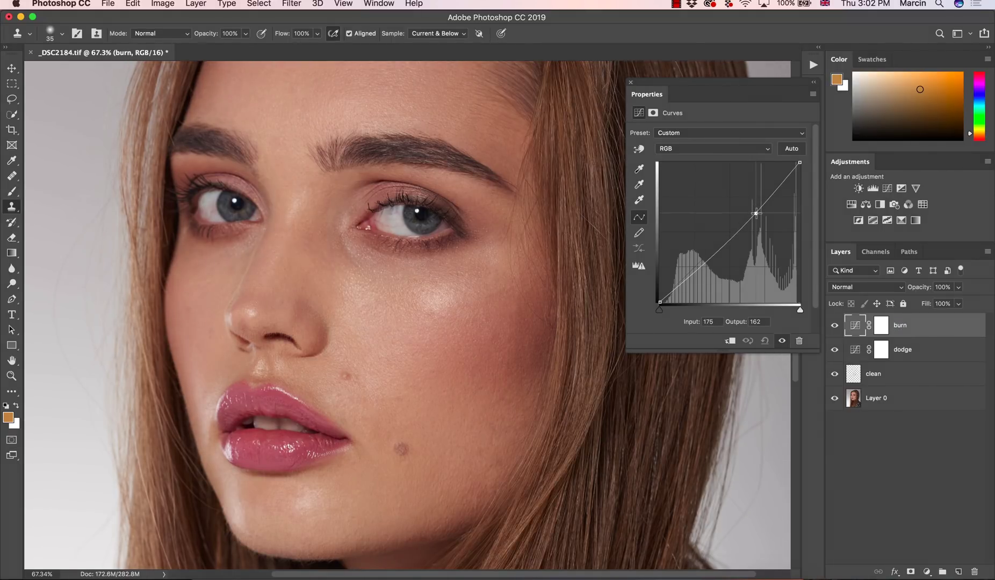
Step: Toggle the visibility of the burn and dodge layers to compare their effect on the portrait
{"action": "left_click", "coordinate": [881, 350]}
{"action": "left_click", "coordinate": [834, 325]}
{"action": "left_click", "coordinate": [835, 349]}
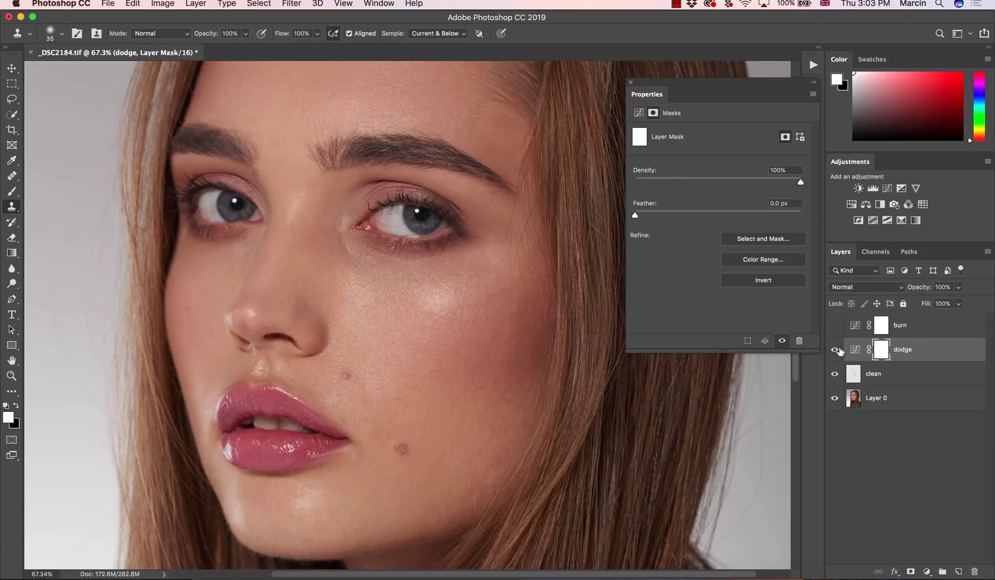
{"action": "left_click", "coordinate": [835, 350]}
{"action": "left_click", "coordinate": [834, 326]}
Step: Invert the layer masks of both the dodge and burn layers to black
{"action": "left_click_drag", "start_coordinate": [881, 350], "coordinate": [877, 350]}
{"action": "key", "text": "super+i"}
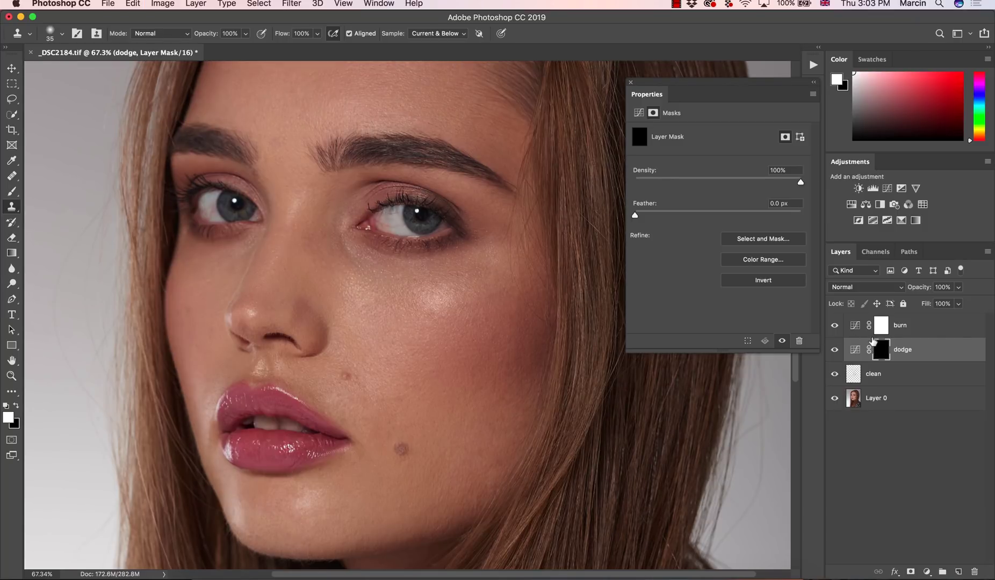
{"action": "left_click", "coordinate": [887, 332]}
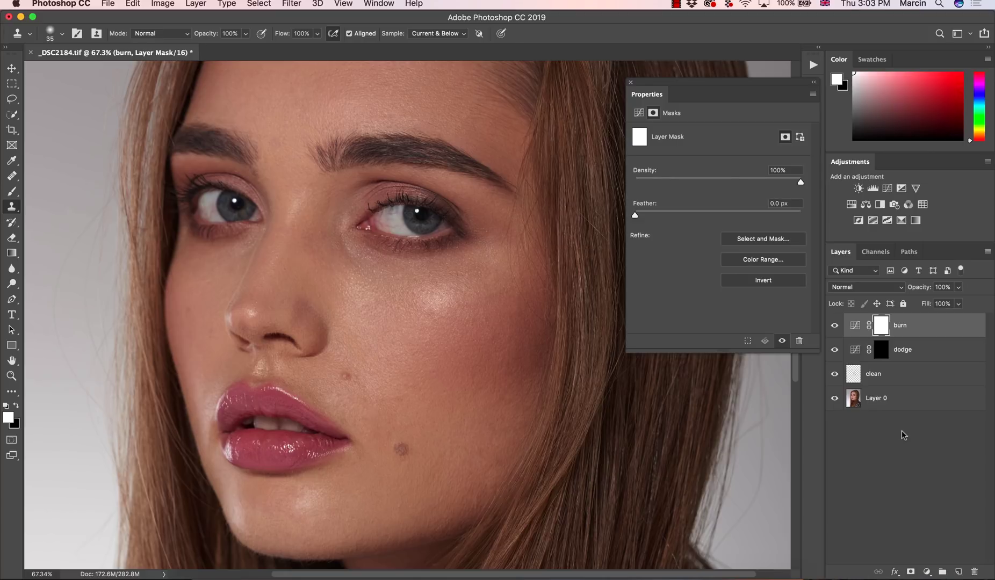
{"action": "key", "text": "super+i"}
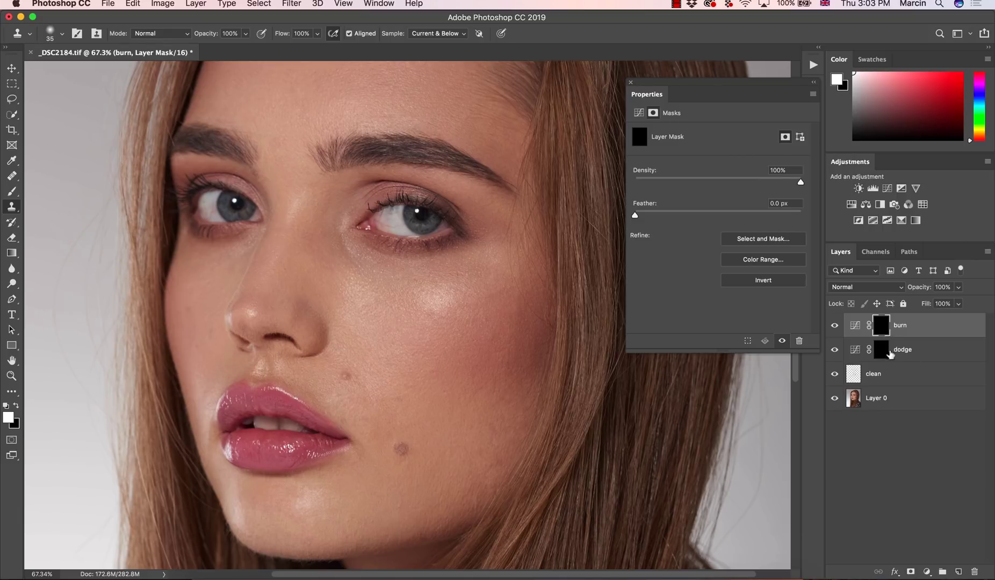
Step: Select the dodge layer's mask, activate the Brush tool and raise its flow to 100%
{"action": "left_click", "coordinate": [884, 353]}
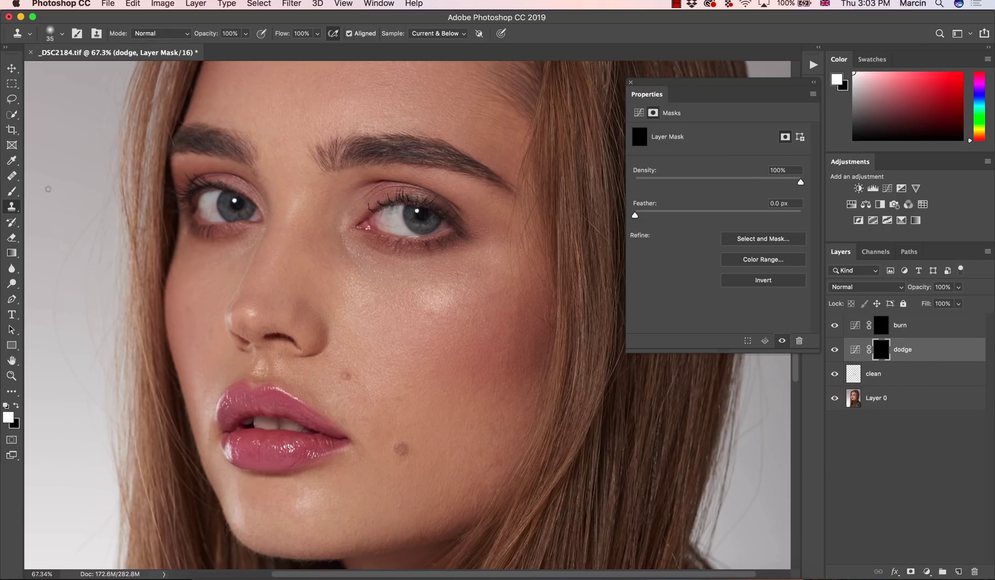
{"action": "left_click", "coordinate": [13, 192]}
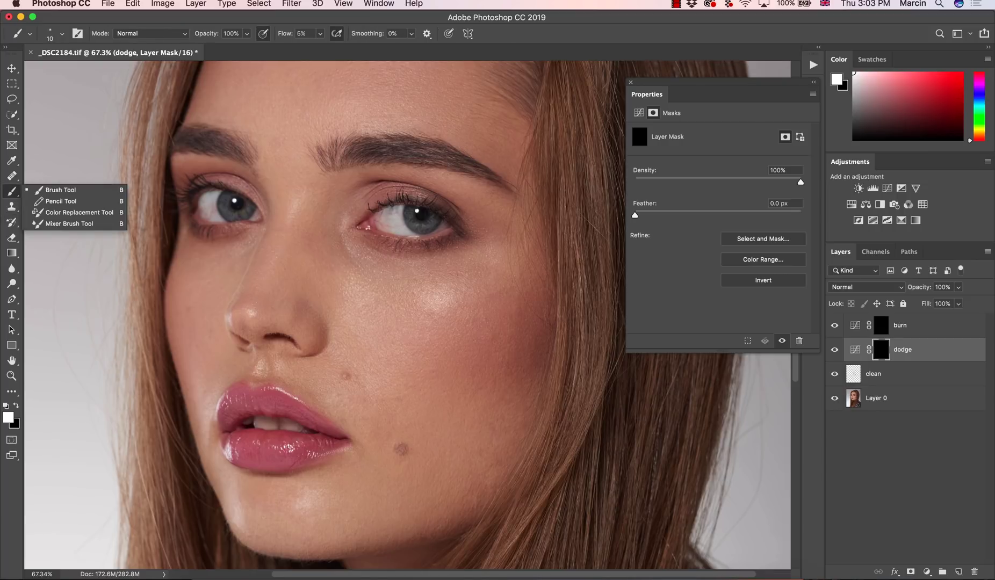
{"action": "left_click_drag", "start_coordinate": [286, 36], "coordinate": [336, 42]}
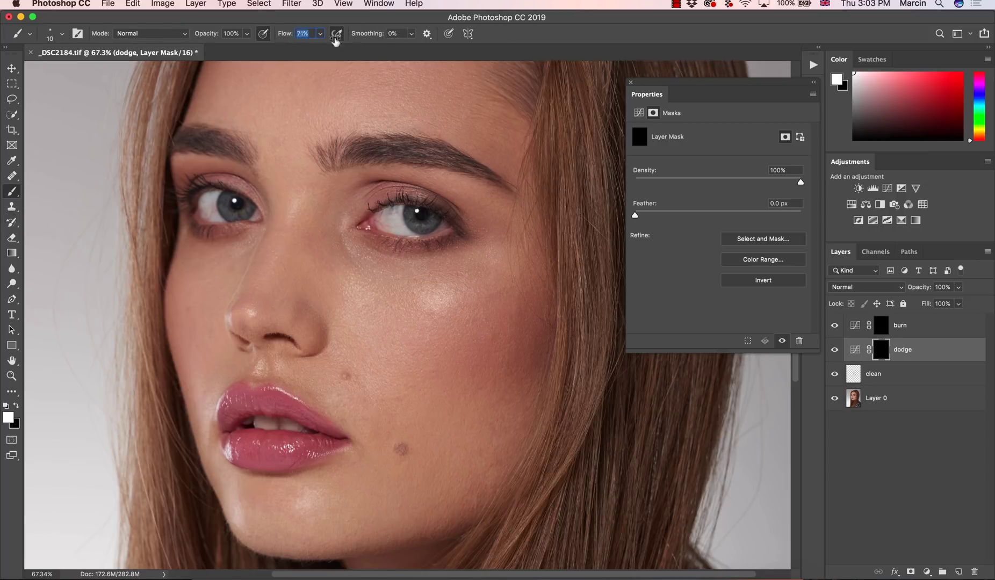
Step: Paint white over the cheek on the dodge mask with a soft 700 px brush
{"action": "key", "text": "bracketright"}
{"action": "key", "text": "bracketright"}
{"action": "key", "text": "bracketright"}
{"action": "key", "text": "bracketright"}
{"action": "key", "text": "bracketright"}
{"action": "key", "text": "bracketright"}
{"action": "key", "text": "bracketright"}
{"action": "key", "text": "bracketright"}
{"action": "key", "text": "bracketright"}
{"action": "key", "text": "bracketright"}
{"action": "key", "text": "shift+bracketleft"}
{"action": "key", "text": "shift+bracketleft"}
{"action": "key", "text": "shift+bracketleft"}
{"action": "key", "text": "shift+bracketleft"}
{"action": "left_click_drag", "start_coordinate": [411, 309], "coordinate": [483, 309]}
{"action": "left_click", "coordinate": [368, 372]}
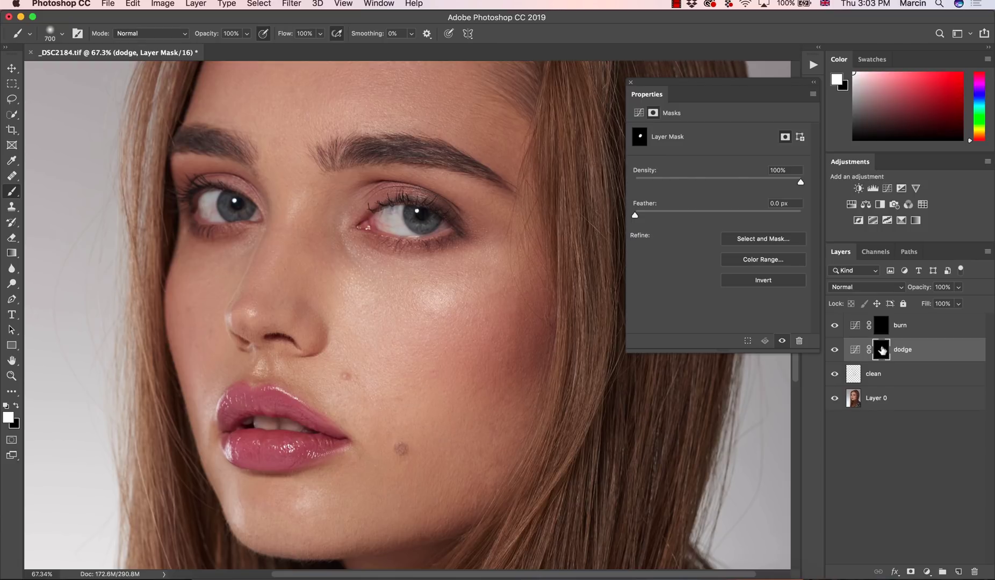
Step: View the dodge layer's mask on its own, return to the portrait and undo the painted cheek area
{"action": "left_click", "coordinate": [881, 350], "text": "alt"}
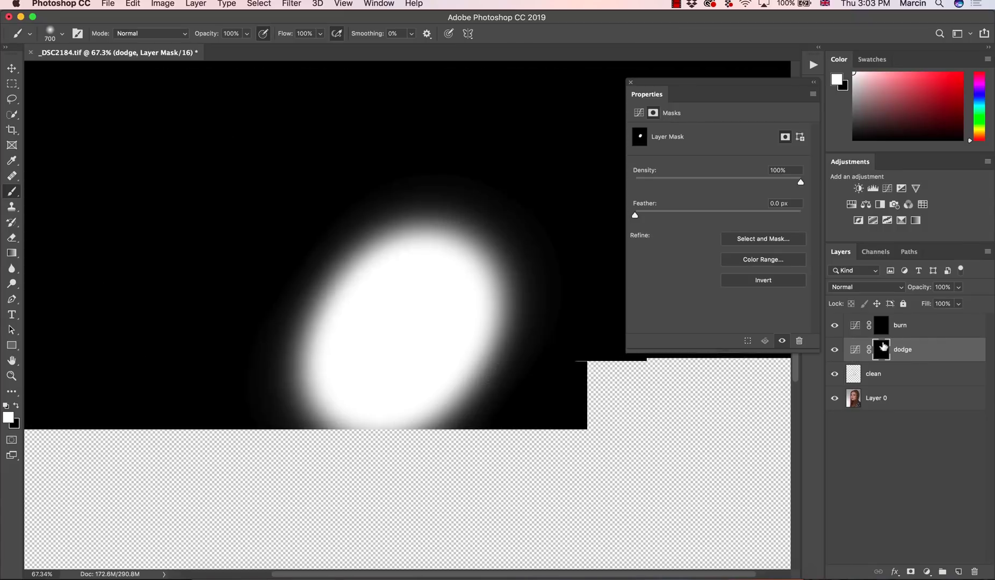
{"action": "left_click", "coordinate": [882, 350], "text": "alt"}
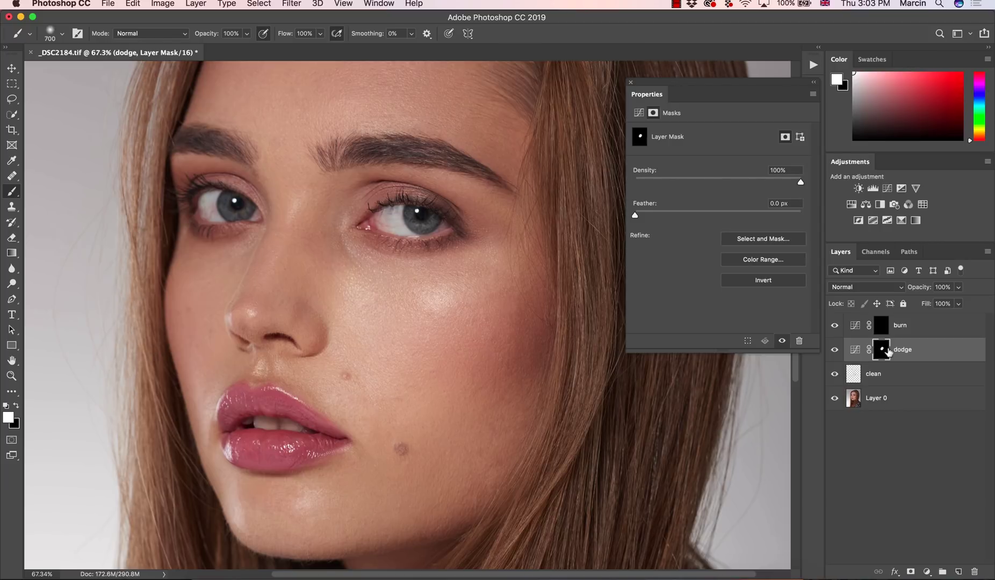
{"action": "key", "text": "super+z"}
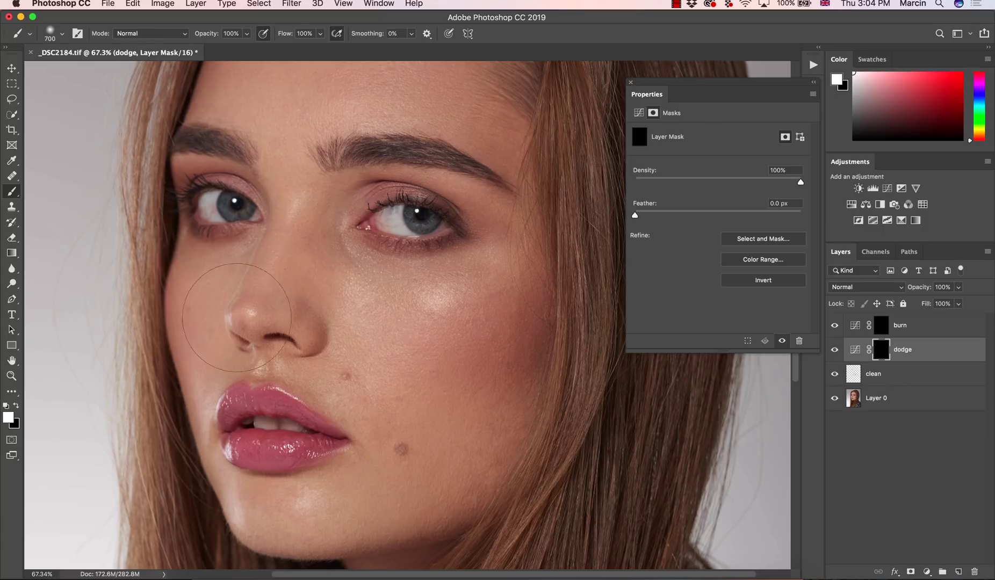
Step: Reduce the brush size to 60 px
{"action": "key", "text": "bracketleft"}
{"action": "key", "text": "bracketleft"}
{"action": "key", "text": "bracketleft"}
{"action": "key", "text": "bracketleft"}
{"action": "key", "text": "bracketleft"}
{"action": "key", "text": "bracketleft"}
{"action": "key", "text": "bracketleft"}
{"action": "key", "text": "bracketleft"}
{"action": "key", "text": "bracketleft"}
{"action": "key", "text": "bracketleft"}
{"action": "key", "text": "bracketleft"}
{"action": "key", "text": "bracketleft"}
{"action": "key", "text": "bracketleft"}
{"action": "key", "text": "bracketleft"}
Step: Examine the DB Brush preset and its tip shape, dynamics and transfer settings
{"action": "left_click", "coordinate": [62, 33]}
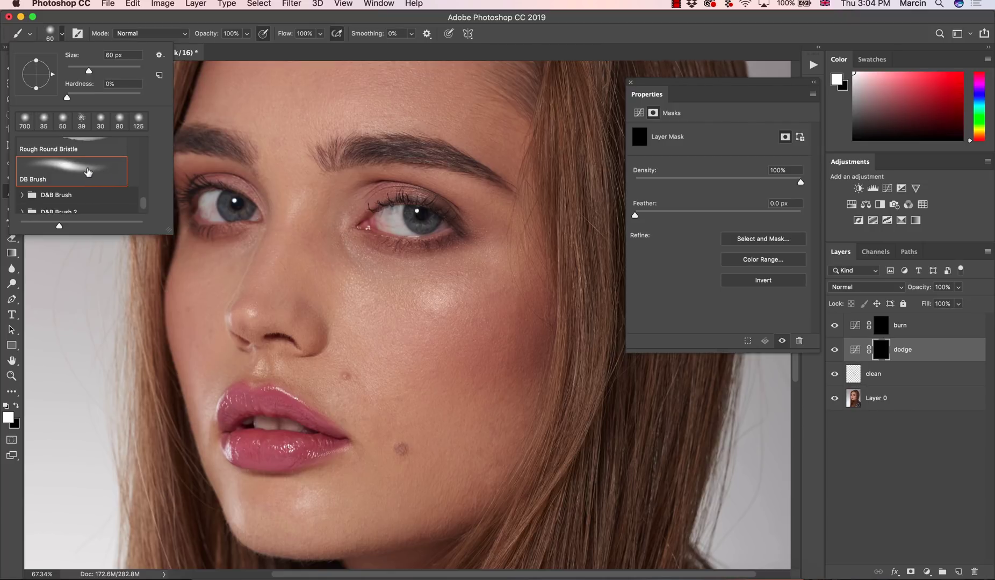
{"action": "left_click", "coordinate": [63, 34]}
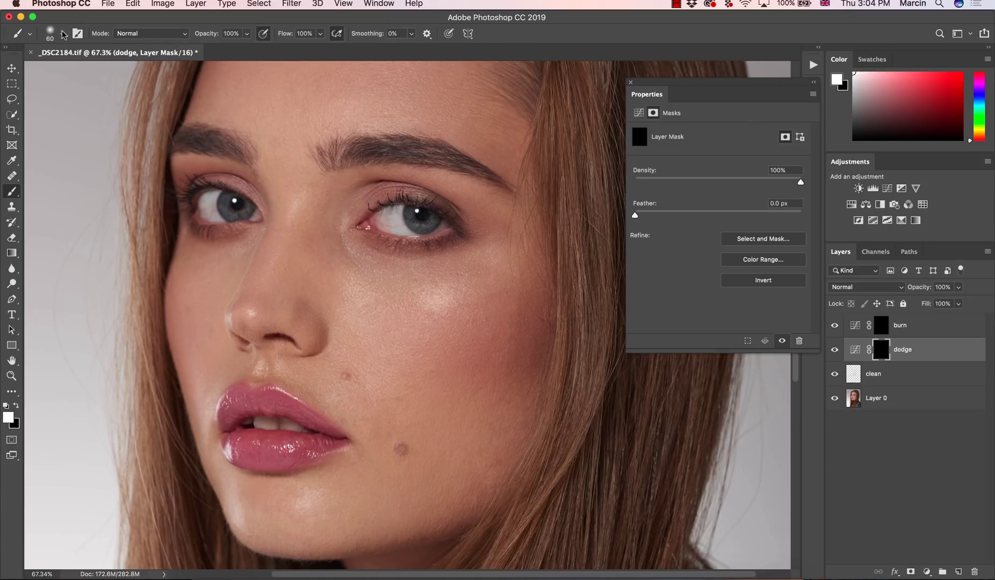
{"action": "left_click", "coordinate": [63, 34]}
{"action": "left_click", "coordinate": [78, 34]}
{"action": "left_click", "coordinate": [78, 34]}
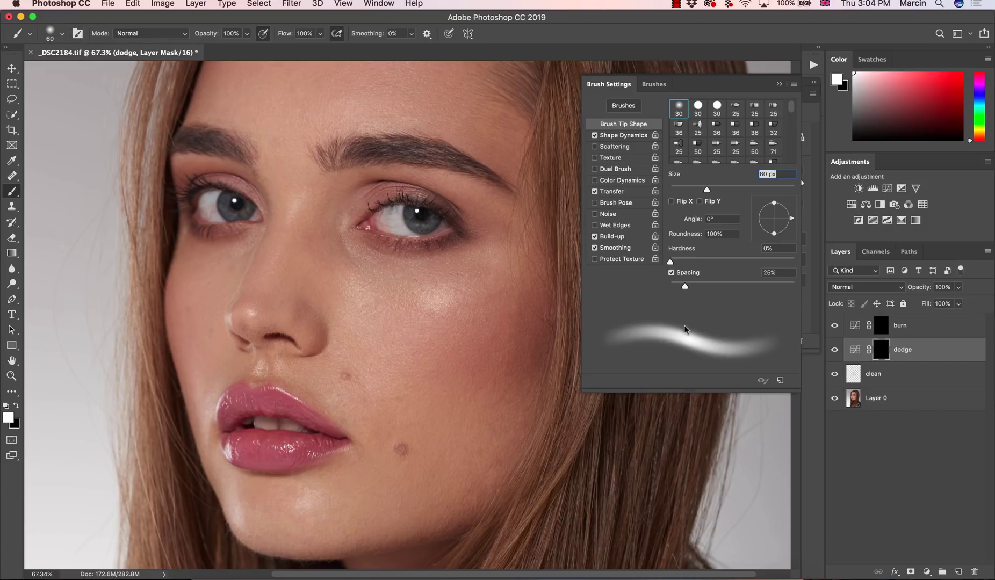
{"action": "left_click", "coordinate": [780, 85]}
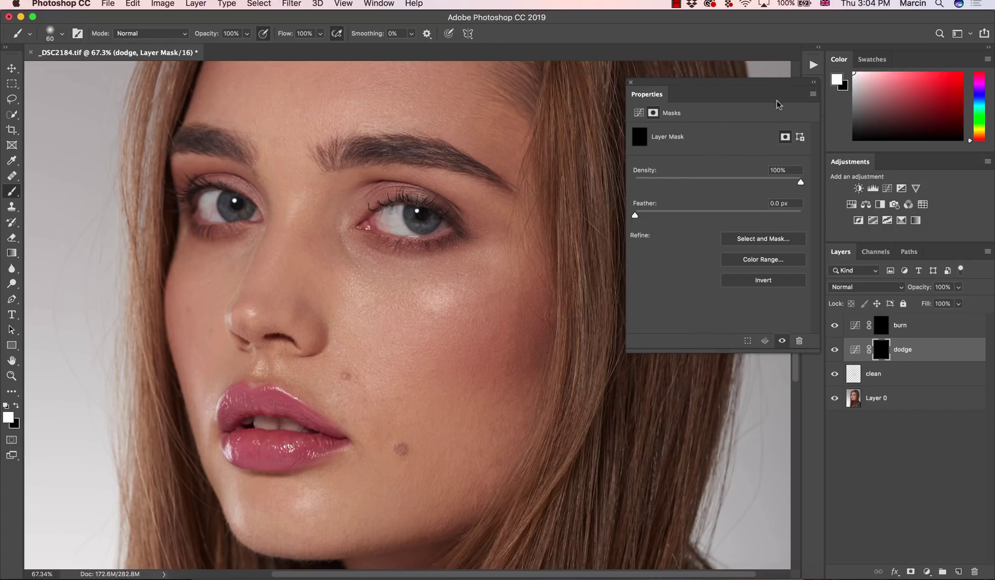
Step: Close the layer mask properties and select the burn layer
{"action": "left_click", "coordinate": [632, 82]}
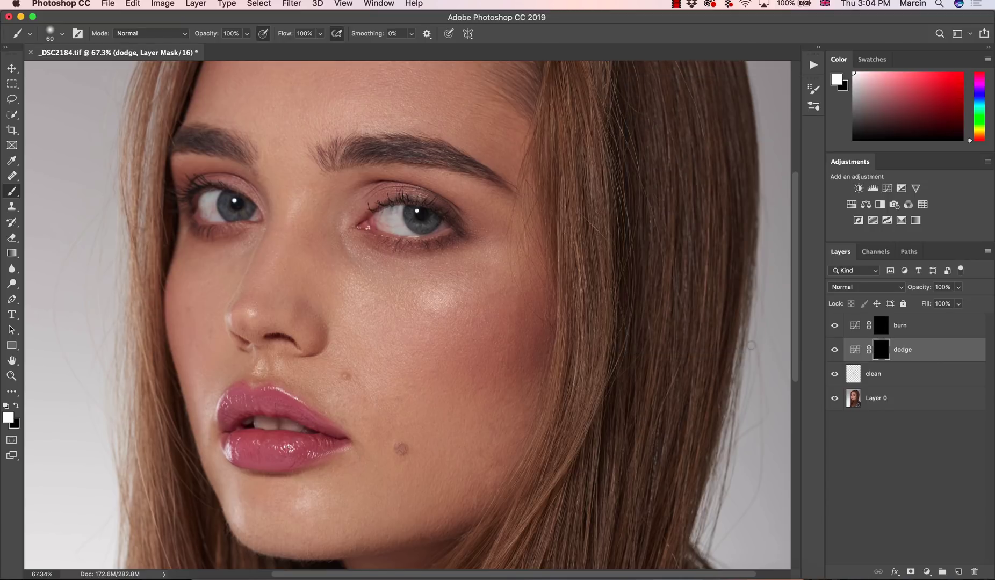
{"action": "left_click", "coordinate": [908, 330]}
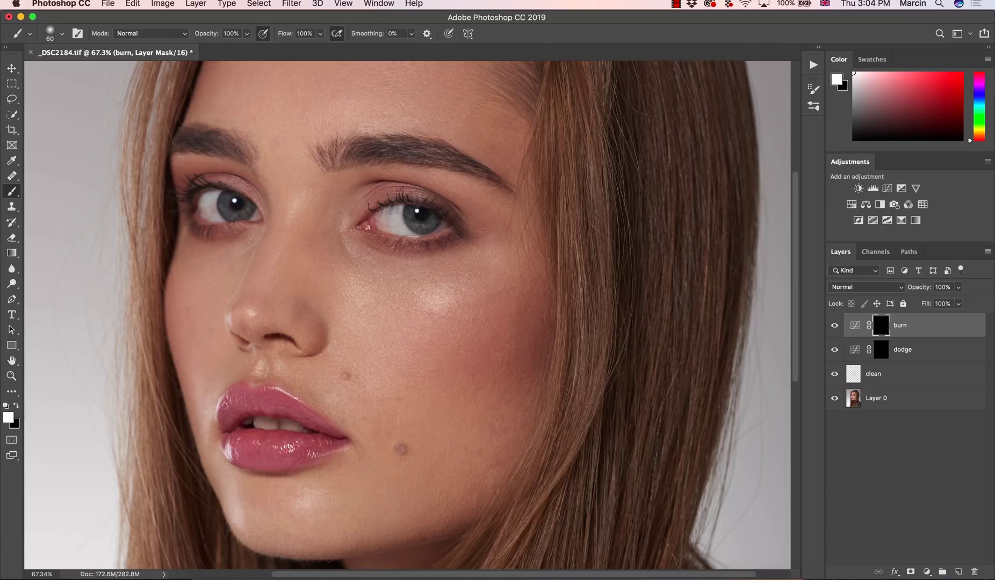
Step: Add a Hue/Saturation adjustment layer above burn with saturation -100 and Color blend mode, and compare the portrait with it hidden
{"action": "left_click", "coordinate": [926, 571]}
{"action": "left_click", "coordinate": [946, 441]}
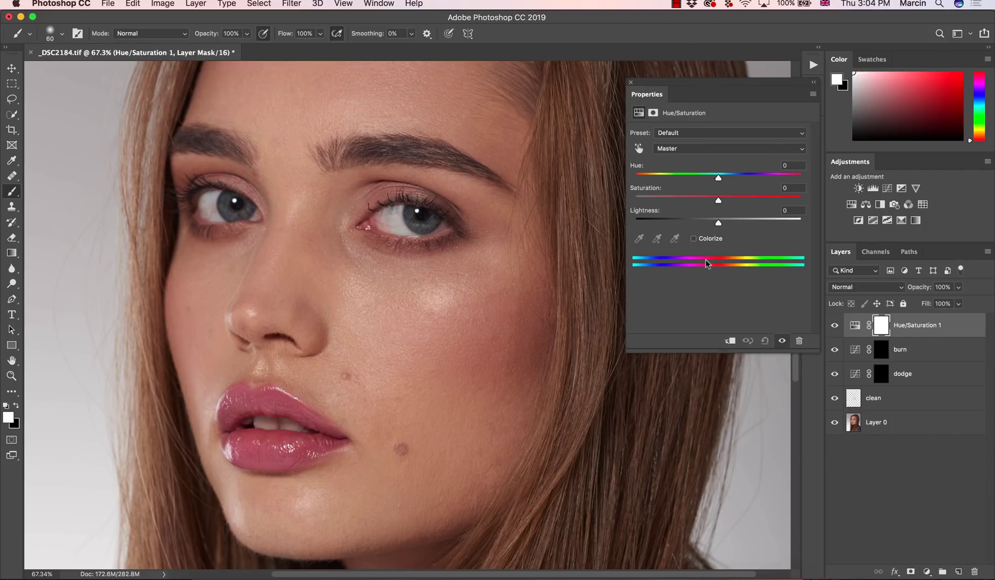
{"action": "left_click_drag", "start_coordinate": [719, 200], "coordinate": [621, 182]}
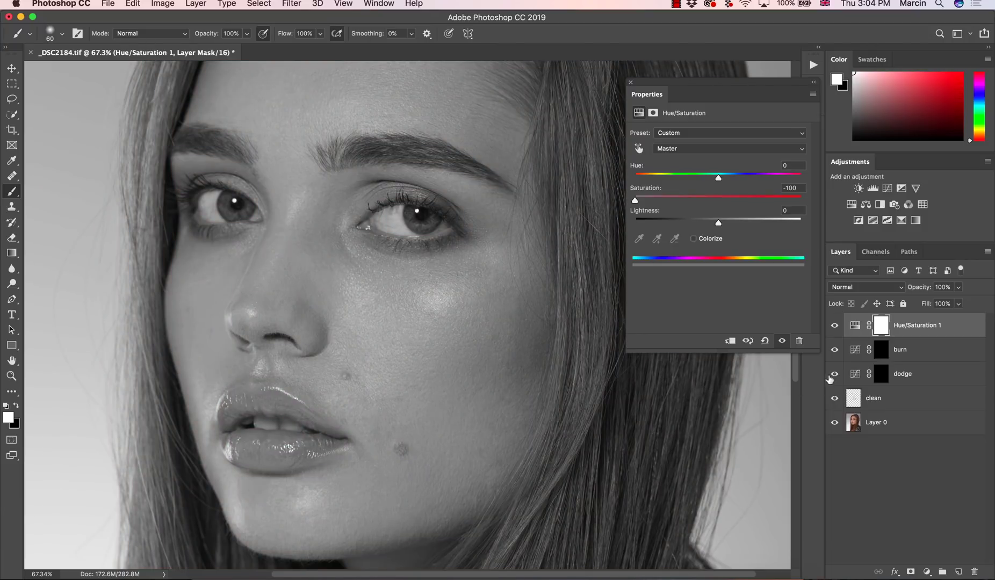
{"action": "left_click", "coordinate": [853, 290]}
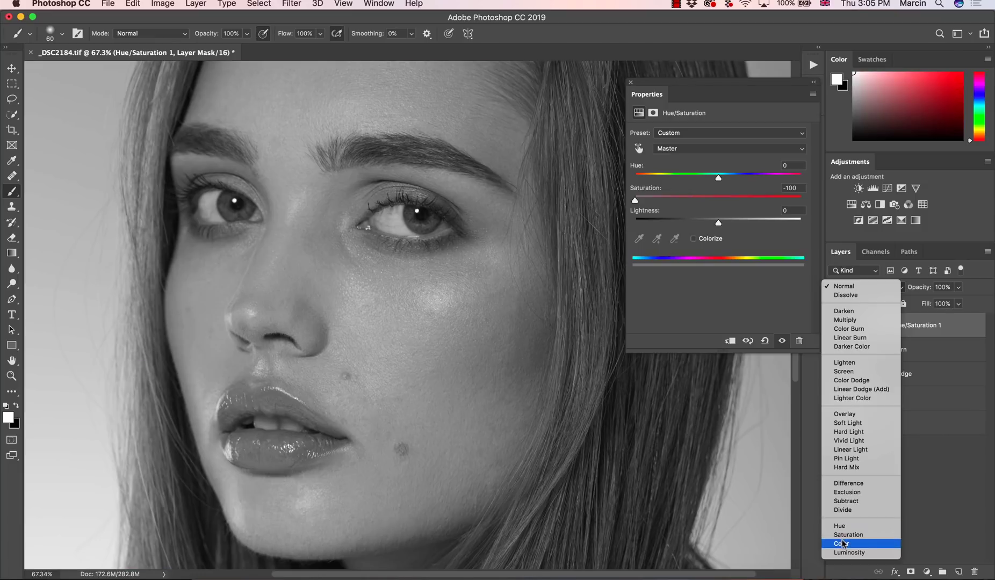
{"action": "left_click", "coordinate": [842, 543]}
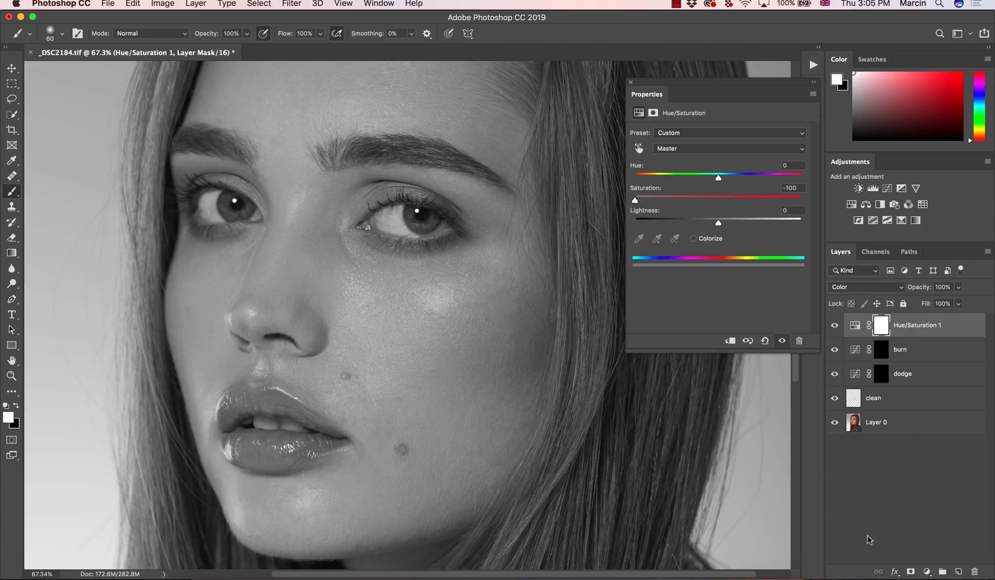
{"action": "left_click", "coordinate": [834, 328]}
{"action": "left_click", "coordinate": [836, 332]}
Step: Add a Curves adjustment layer and darken the portrait with curve points at about 83 to 43 and 161 to 136
{"action": "left_click", "coordinate": [926, 572]}
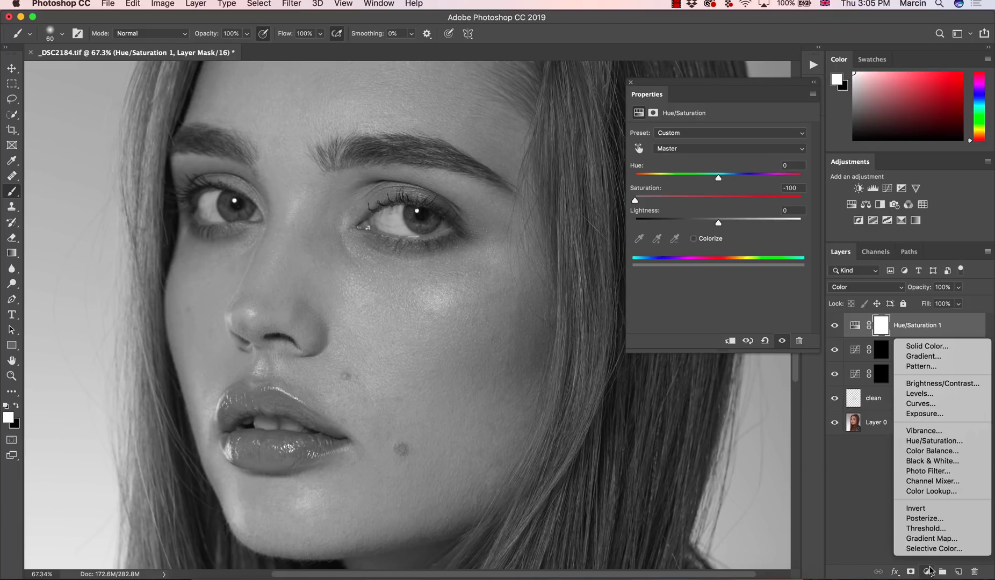
{"action": "left_click", "coordinate": [924, 403]}
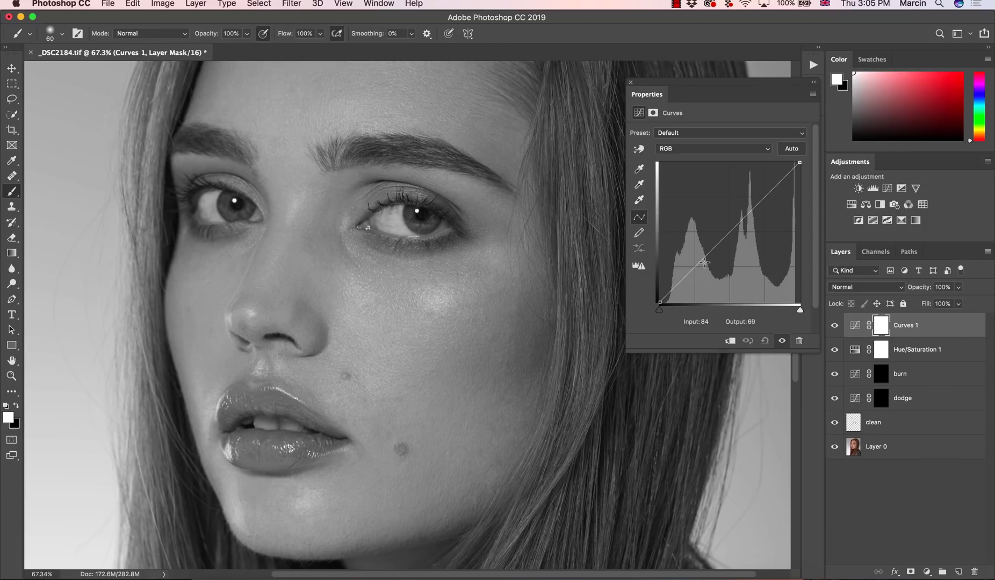
{"action": "left_click_drag", "start_coordinate": [702, 260], "coordinate": [706, 278]}
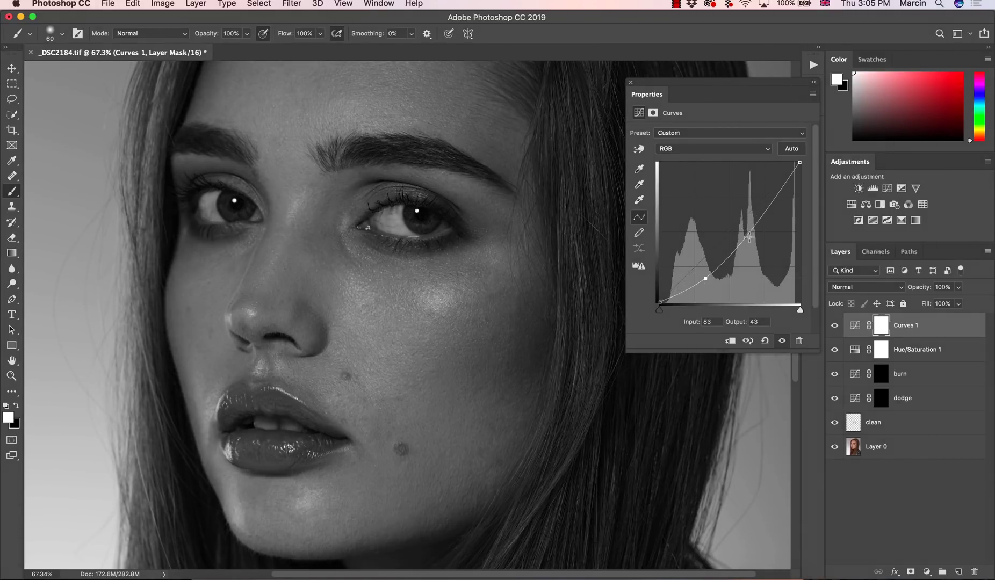
{"action": "left_click_drag", "start_coordinate": [750, 224], "coordinate": [748, 228]}
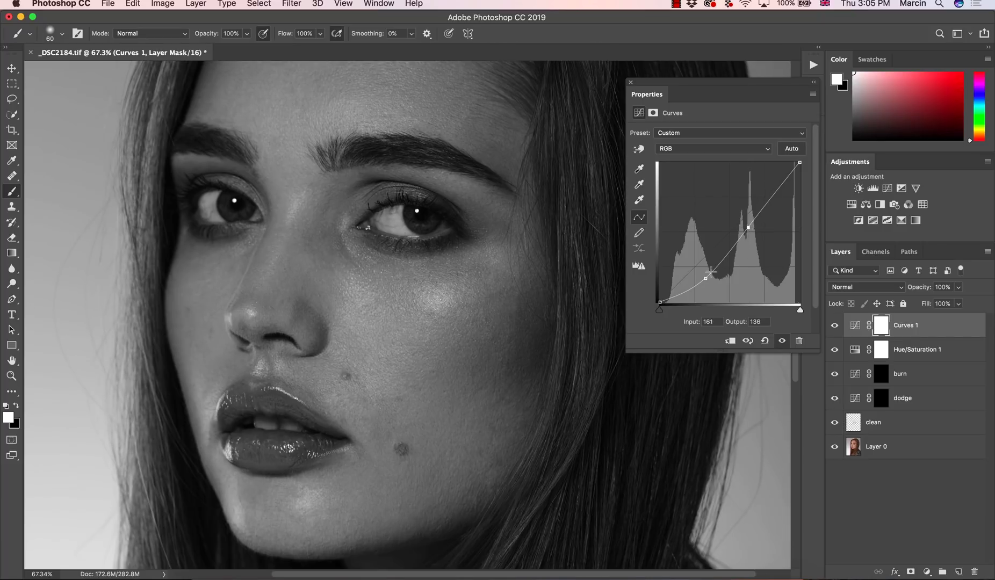
{"action": "left_click_drag", "start_coordinate": [705, 279], "coordinate": [706, 280]}
Step: Duplicate the Curves layer and reshape the copy into an S-curve, lifting the upper point to input 149, output 153
{"action": "key", "text": "super+j"}
{"action": "left_click_drag", "start_coordinate": [706, 281], "coordinate": [700, 275]}
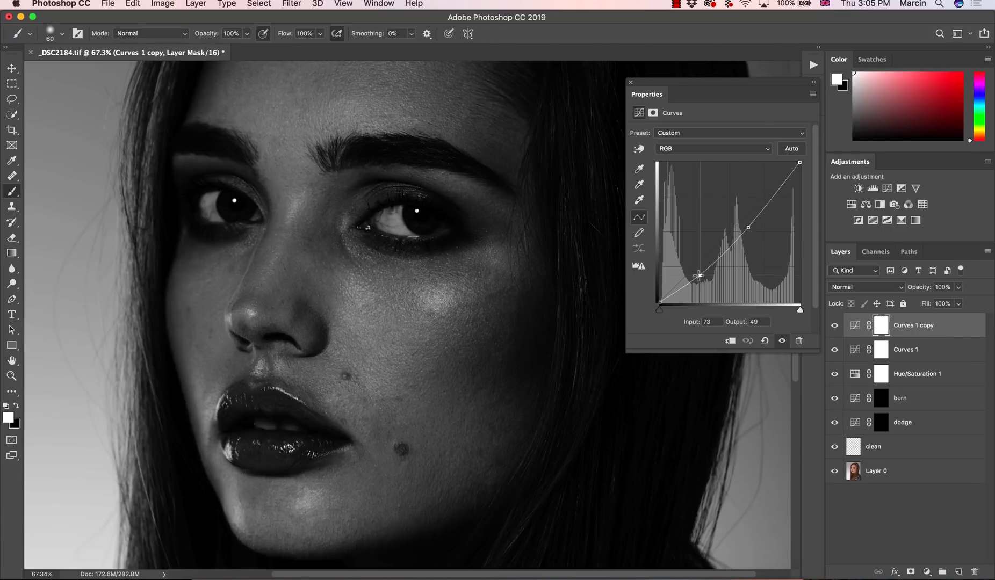
{"action": "left_click_drag", "start_coordinate": [744, 227], "coordinate": [741, 219]}
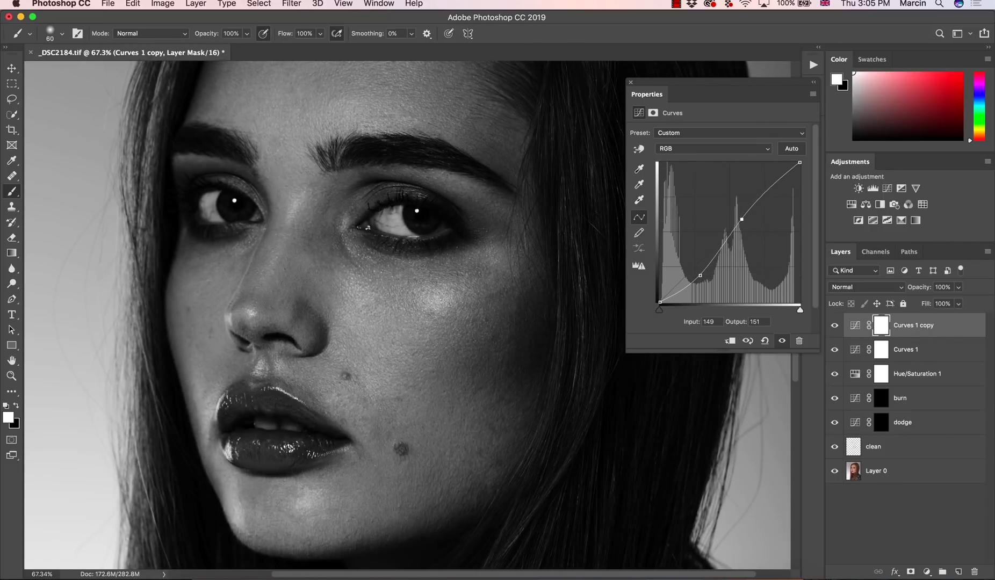
{"action": "left_click_drag", "start_coordinate": [697, 275], "coordinate": [700, 272]}
{"action": "left_click_drag", "start_coordinate": [741, 219], "coordinate": [742, 218]}
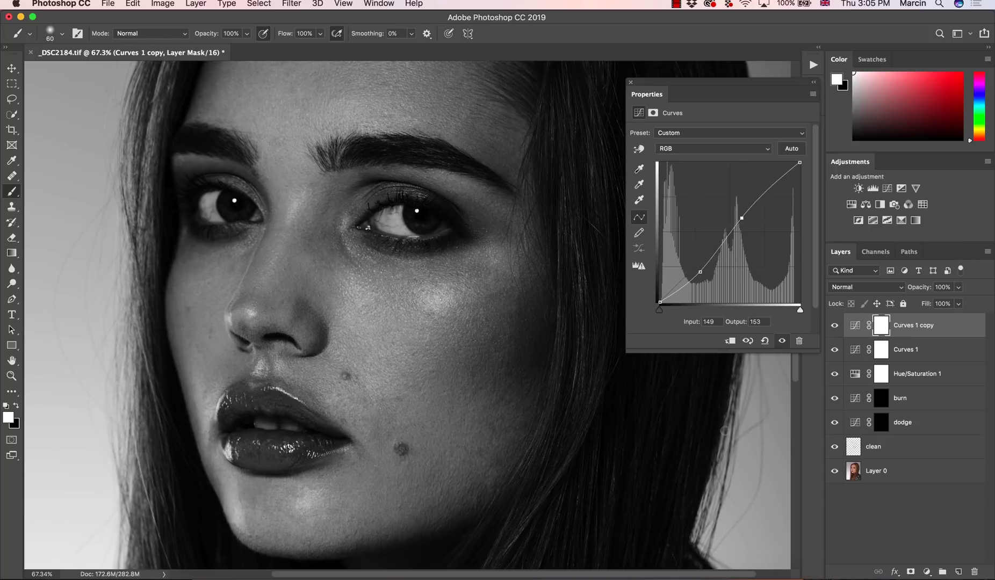
Step: Select the dodge layer's mask and set the brush flow to 5%
{"action": "left_click", "coordinate": [879, 423]}
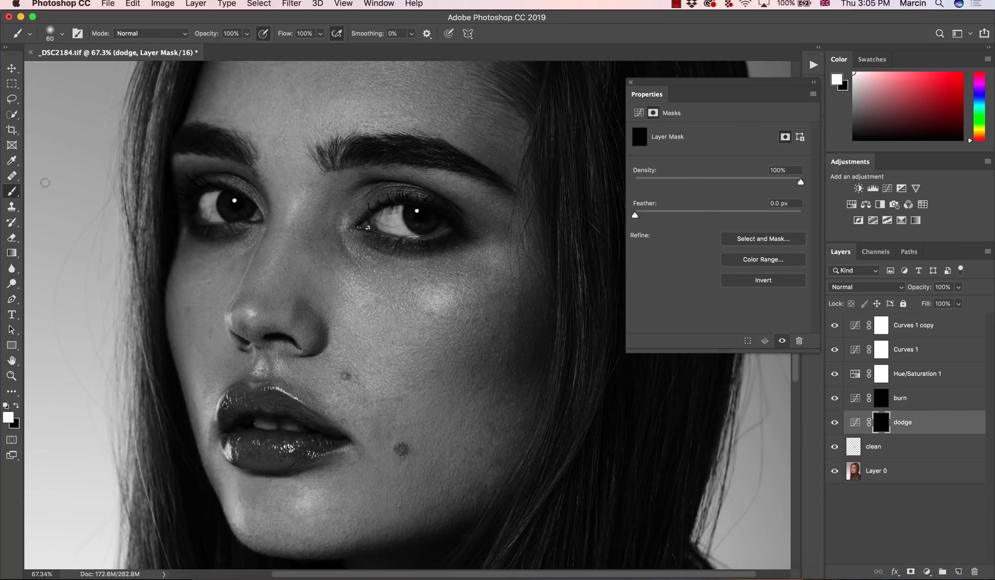
{"action": "left_click", "coordinate": [305, 33]}
{"action": "type", "text": "5"}
{"action": "key", "text": "Return"}
Step: Reduce the brush size to 20 px and frame the lower face for dodging
{"action": "scroll", "coordinate": [354, 457], "scroll_direction": "down", "scroll_amount": 3}
{"action": "left_click_drag", "start_coordinate": [276, 436], "coordinate": [296, 436]}
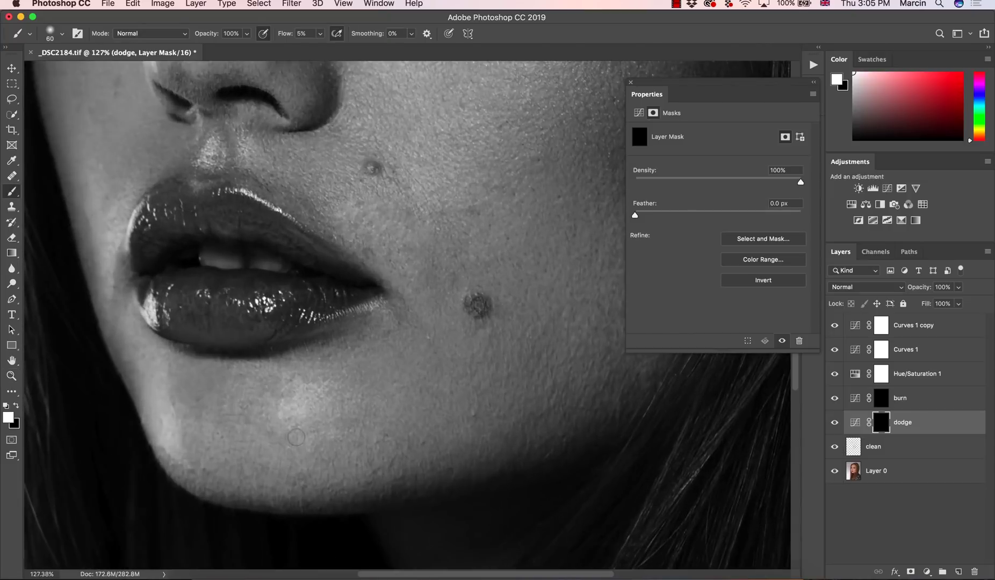
{"action": "key", "text": "bracketleft"}
{"action": "key", "text": "bracketleft"}
{"action": "key", "text": "z"}
{"action": "mouse_move", "coordinate": [281, 439]}
{"action": "left_mouse_down"}
{"action": "mouse_move", "coordinate": [307, 432]}
{"action": "mouse_move", "coordinate": [277, 431]}
{"action": "left_mouse_up"}
{"action": "key", "text": "bracketleft"}
{"action": "key", "text": "bracketleft"}
{"action": "key", "text": "bracketleft"}
{"action": "key", "text": "bracketleft"}
{"action": "key", "text": "bracketleft"}
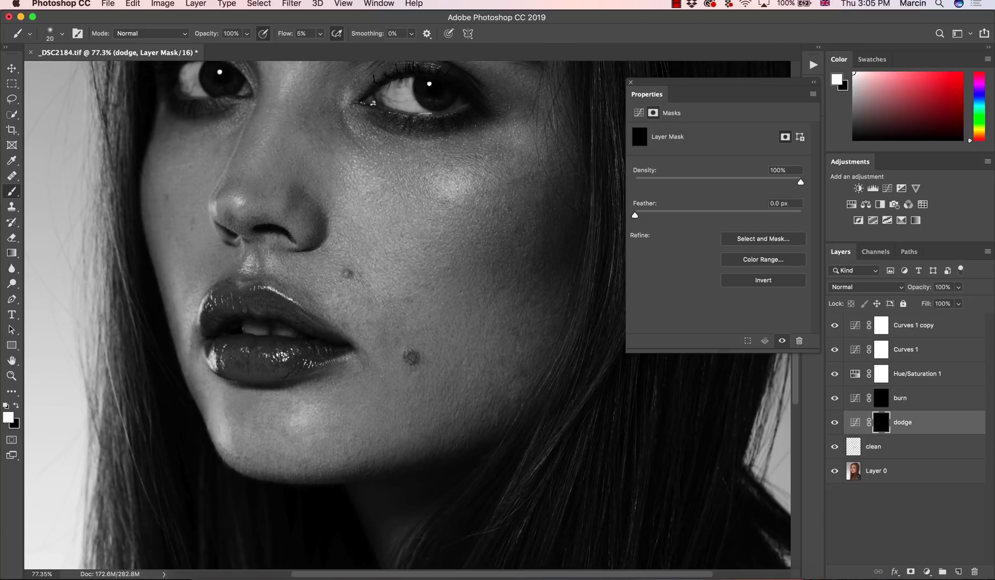
Step: Set the brush size to 50 px, dodge dark patches on the lower face, and compare with the dodge layer hidden
{"action": "key", "text": "bracketleft"}
{"action": "key", "text": "bracketright"}
{"action": "key", "text": "bracketright"}
{"action": "key", "text": "bracketright"}
{"action": "key", "text": "bracketright"}
{"action": "left_click", "coordinate": [835, 422]}
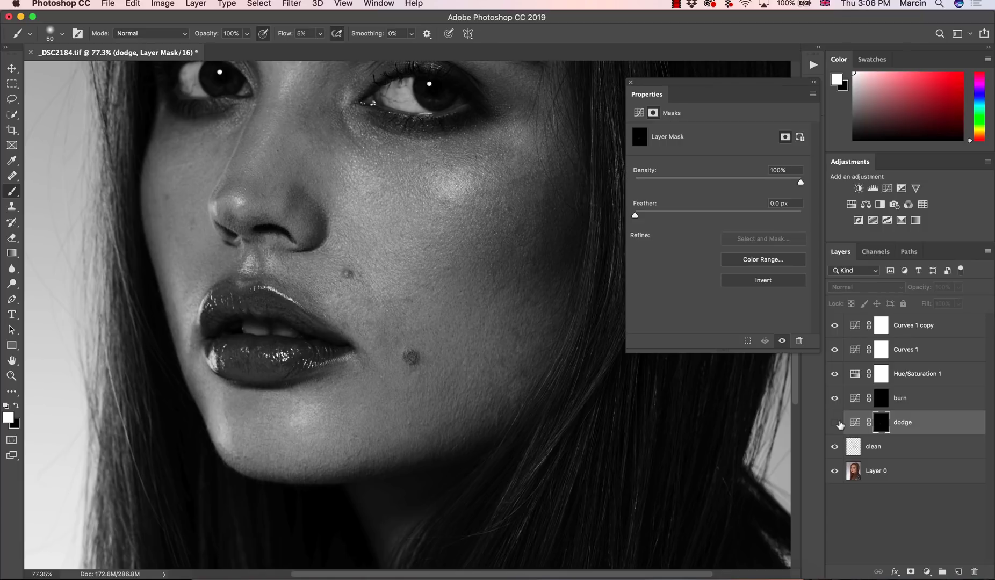
{"action": "left_click", "coordinate": [835, 422]}
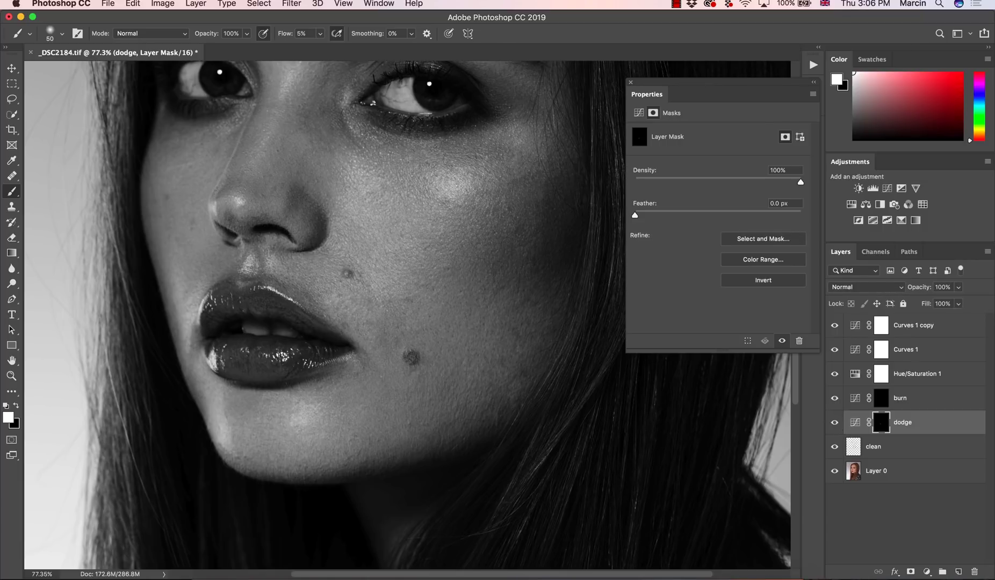
Step: Lighten more uneven skin on the dodge mask with a 45 px brush and compare before and after
{"action": "key", "text": "bracketleft"}
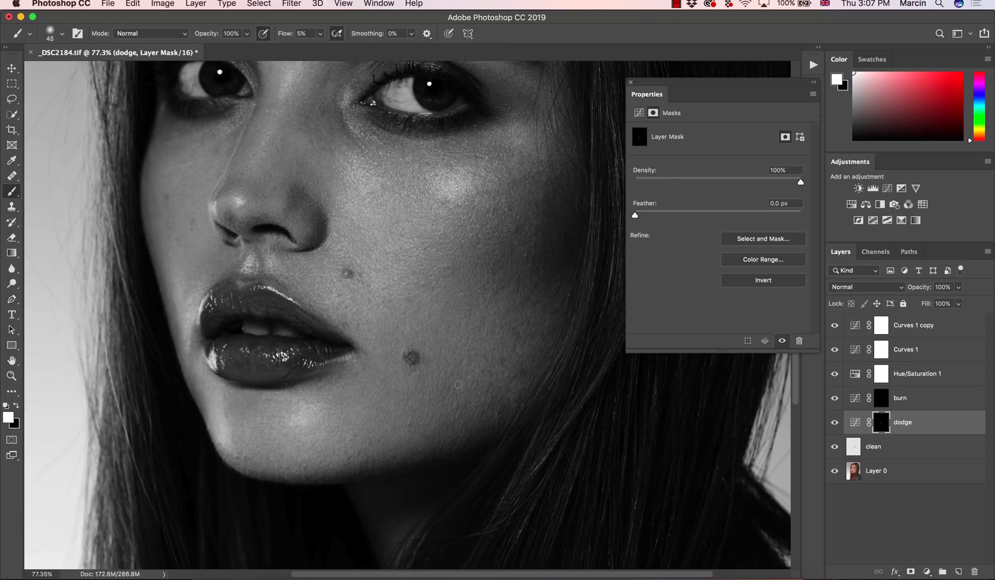
{"action": "left_click", "coordinate": [835, 423]}
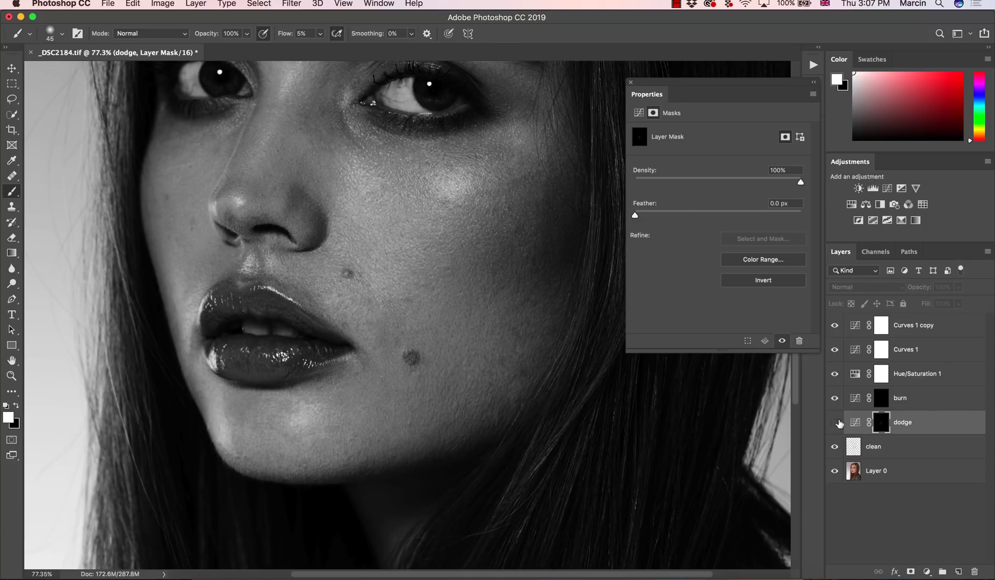
{"action": "left_click", "coordinate": [836, 423]}
Step: Select the burn layer's mask, reduce the brush to 25 px and darken bright spots on the skin around the mouth
{"action": "key", "text": "z"}
{"action": "left_click_drag", "start_coordinate": [332, 310], "coordinate": [338, 293]}
{"action": "key", "text": "b"}
{"action": "left_click", "coordinate": [881, 404]}
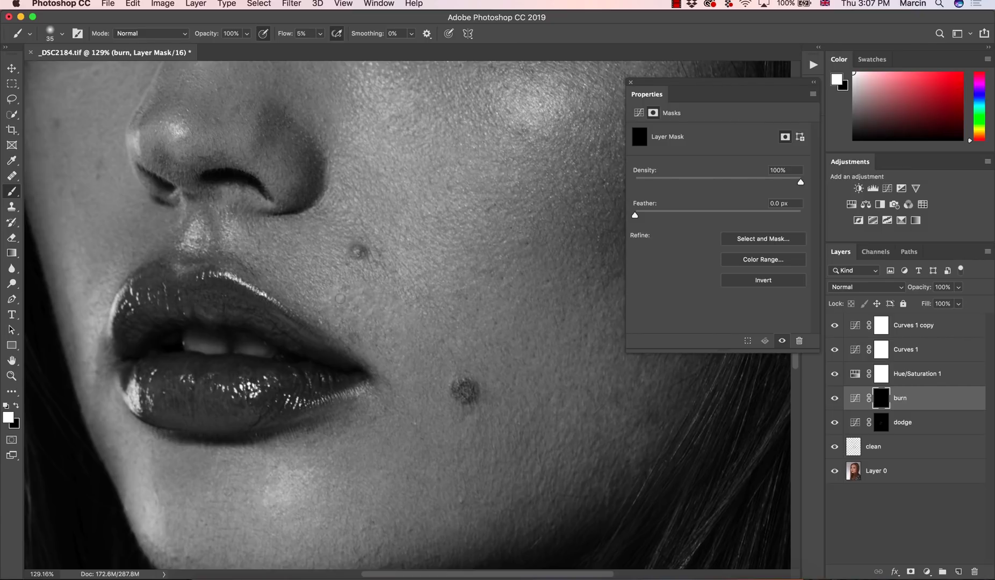
{"action": "key", "text": "bracketleft"}
{"action": "key", "text": "bracketleft"}
{"action": "left_click", "coordinate": [337, 292]}
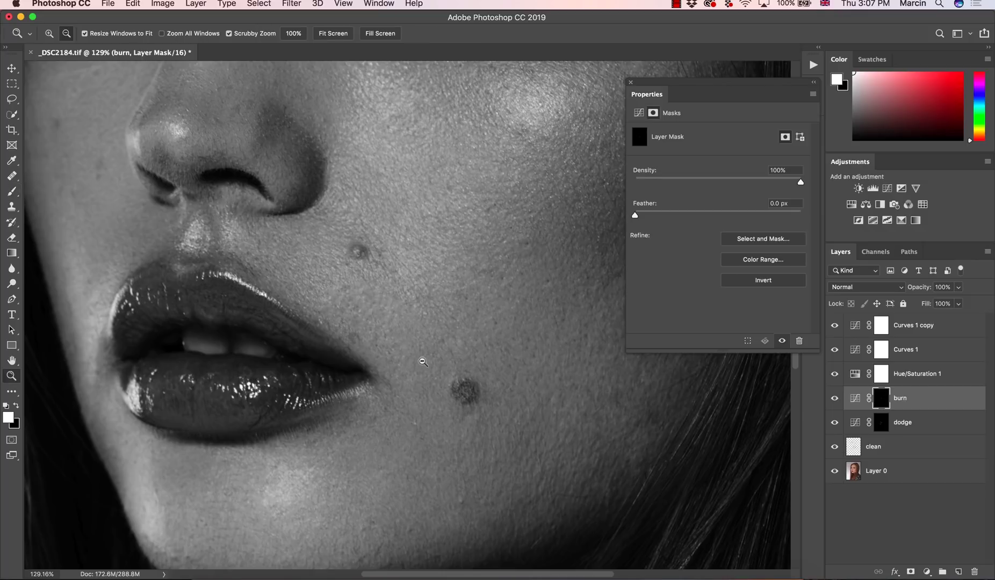
{"action": "left_click_drag", "start_coordinate": [403, 362], "coordinate": [344, 362]}
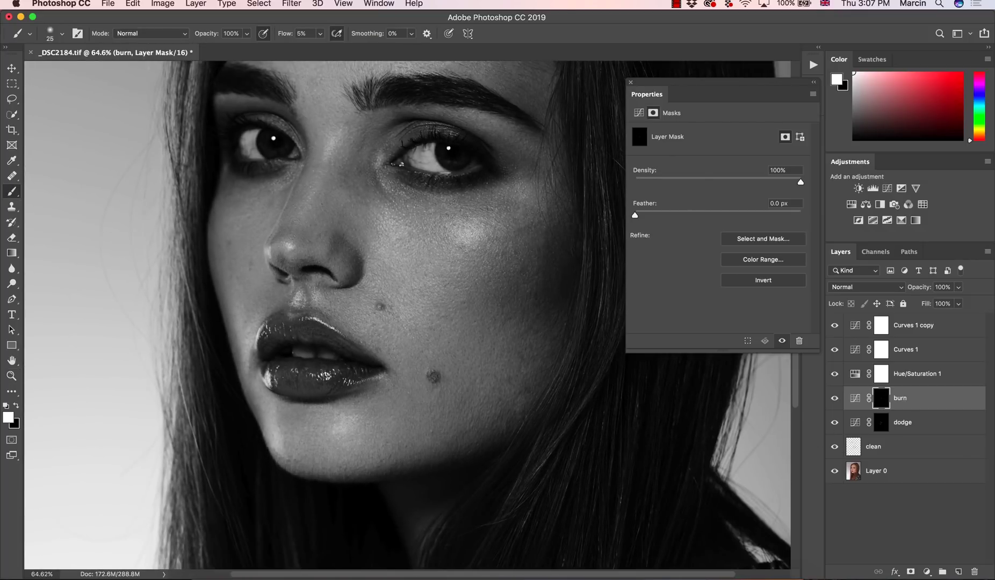
Step: Return to the dodge layer's mask and lighten dark patches on the cheek and jaw with a 35 px brush
{"action": "left_click_drag", "start_coordinate": [425, 261], "coordinate": [473, 246]}
{"action": "left_click", "coordinate": [879, 424]}
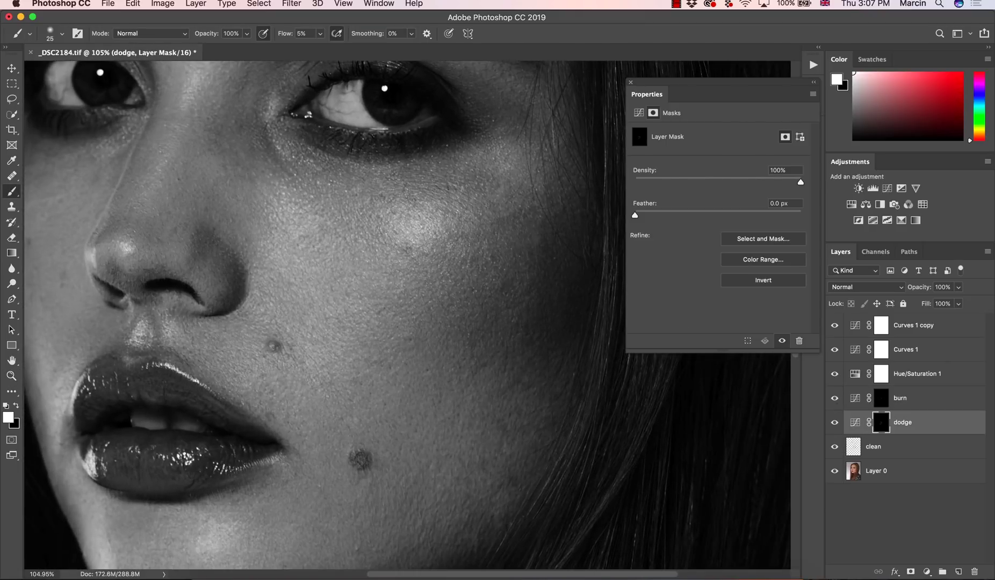
{"action": "key", "text": "bracketright"}
{"action": "key", "text": "space"}
{"action": "left_click_drag", "start_coordinate": [461, 420], "coordinate": [446, 331]}
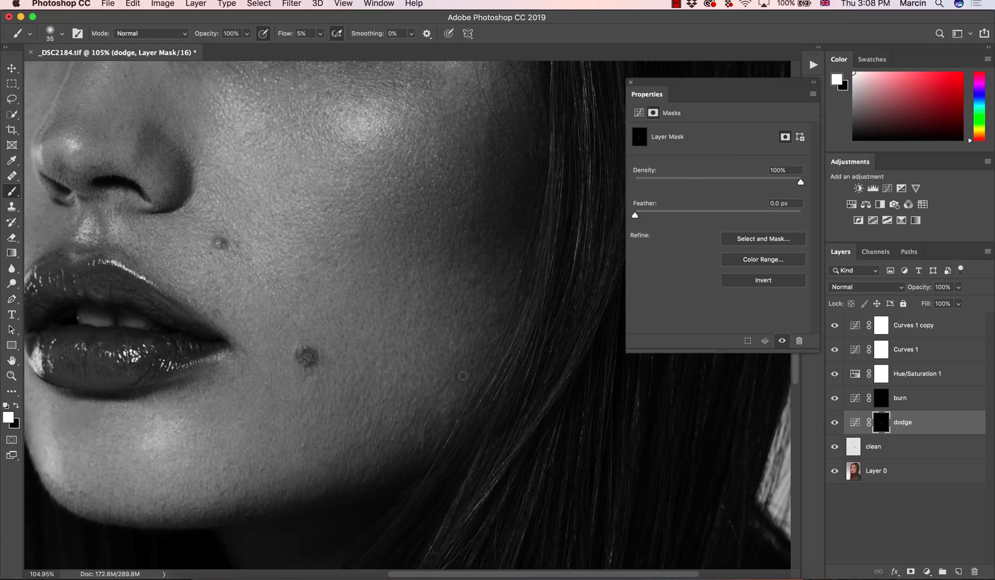
{"action": "mouse_move", "coordinate": [461, 359]}
{"action": "left_mouse_down"}
{"action": "mouse_move", "coordinate": [466, 303]}
{"action": "mouse_move", "coordinate": [465, 327]}
{"action": "mouse_move", "coordinate": [472, 314]}
{"action": "left_mouse_up"}
Step: Switch briefly to the burn mask, return to the dodge mask and continue lightening dark patches up the cheek toward the eye
{"action": "left_click", "coordinate": [881, 400]}
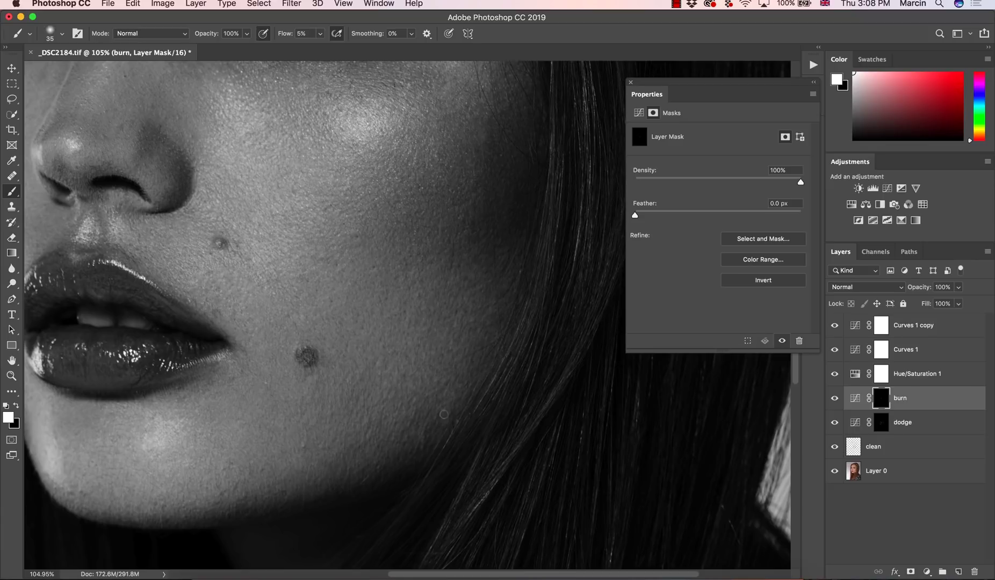
{"action": "left_click", "coordinate": [880, 424]}
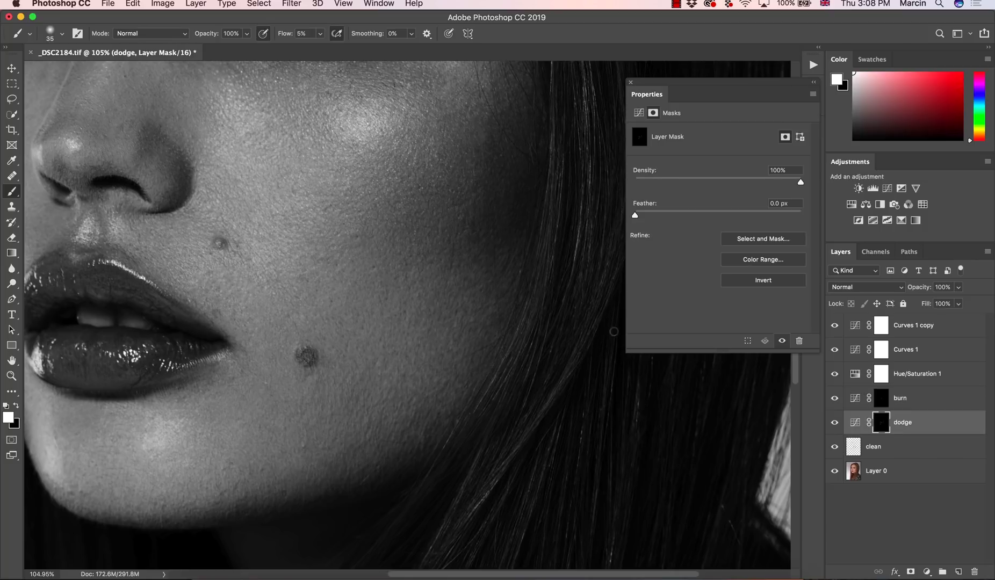
{"action": "scroll", "coordinate": [421, 258], "scroll_direction": "up", "scroll_amount": 3}
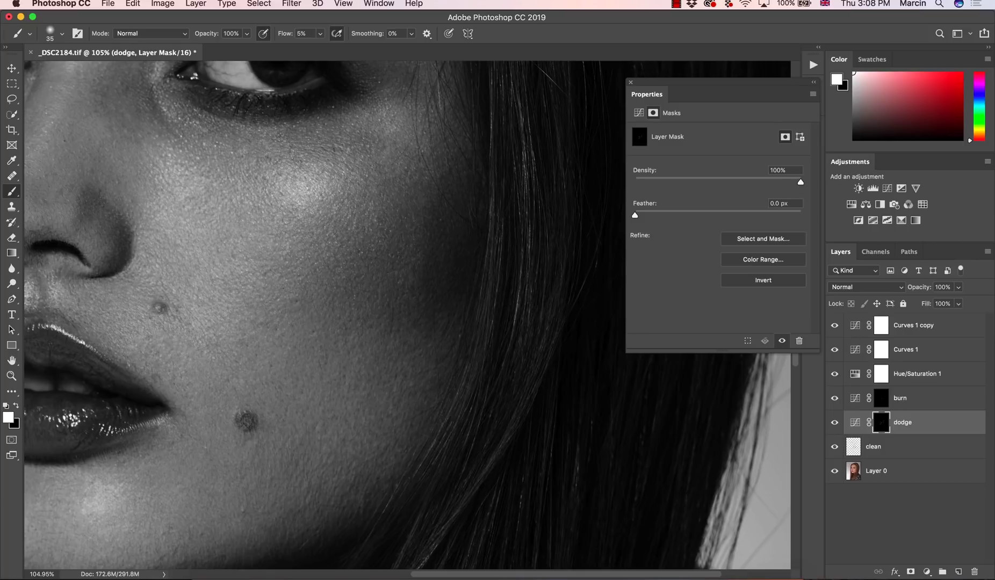
{"action": "scroll", "coordinate": [217, 174], "scroll_direction": "up", "scroll_amount": 5}
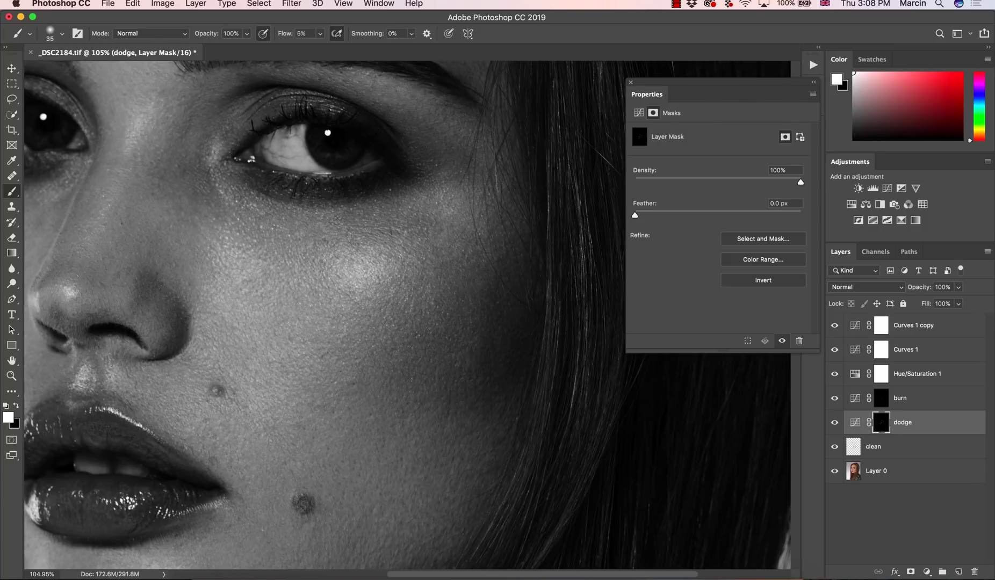
Step: Darken bright spots on the cheek beneath the eye on the burn layer's mask and check the whole face
{"action": "left_click", "coordinate": [891, 407]}
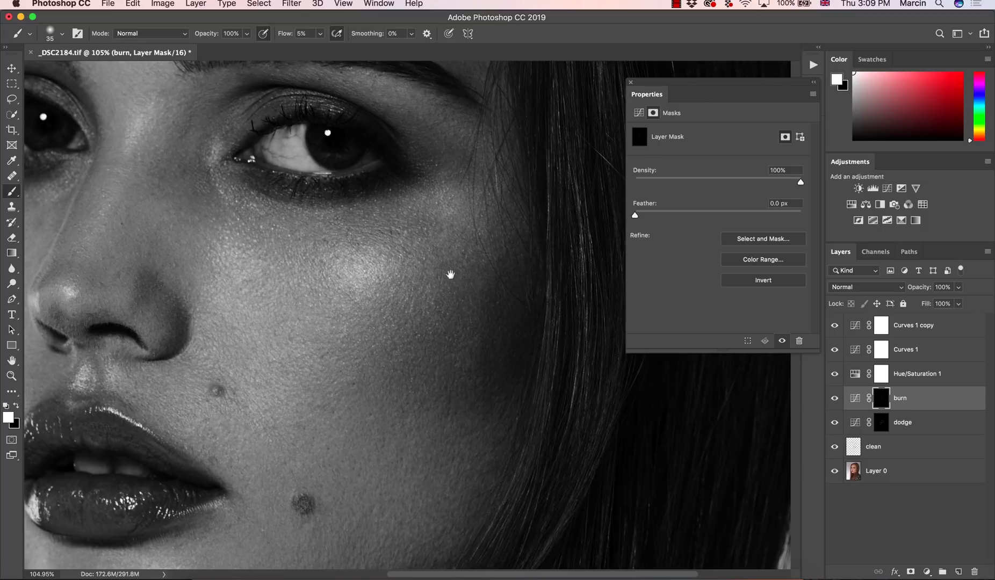
{"action": "scroll", "coordinate": [411, 272], "scroll_direction": "up", "scroll_amount": 5}
{"action": "scroll", "coordinate": [411, 271], "scroll_direction": "right", "scroll_amount": 4}
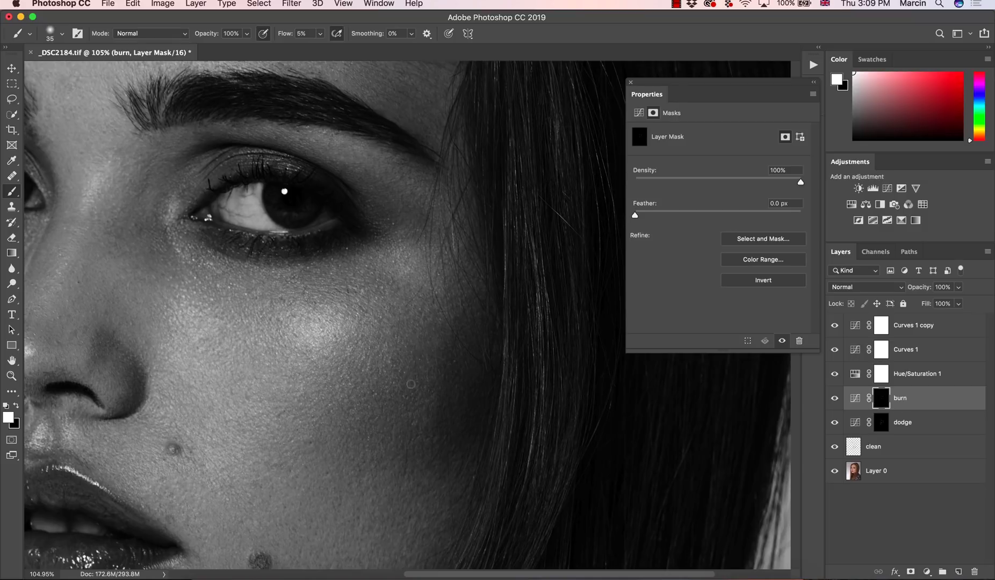
{"action": "key", "text": "z"}
{"action": "left_click", "coordinate": [476, 384], "text": "alt"}
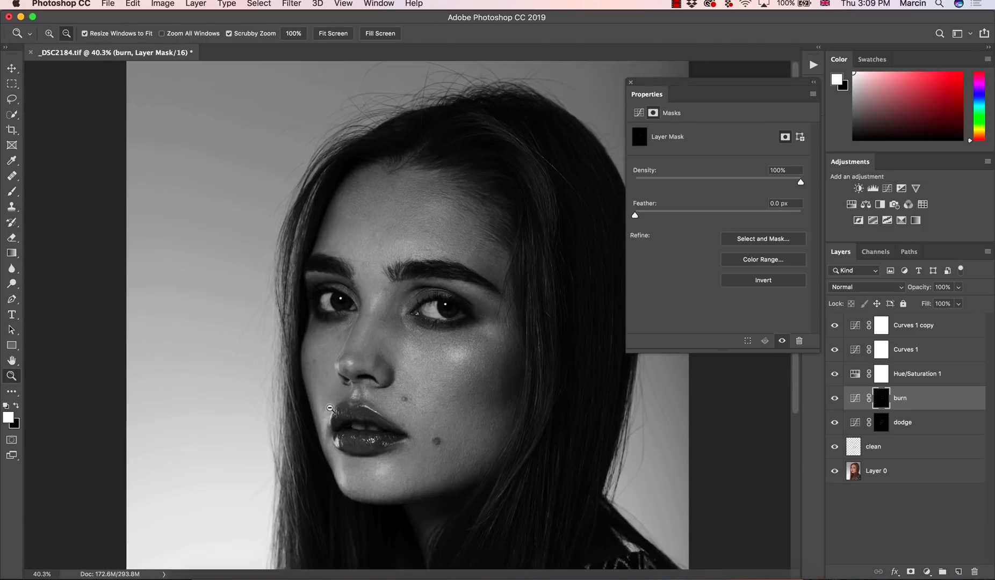
{"action": "left_click_drag", "start_coordinate": [476, 384], "coordinate": [537, 389]}
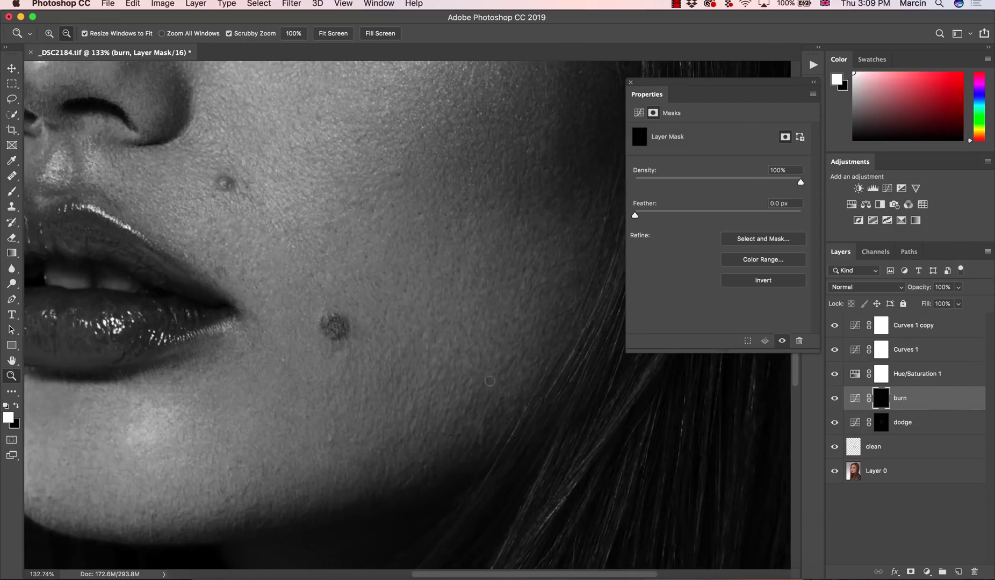
Step: Duplicate the S-curve Curves layer for stronger contrast, reselect the burn layer's mask and review the whole face
{"action": "left_click", "coordinate": [907, 324]}
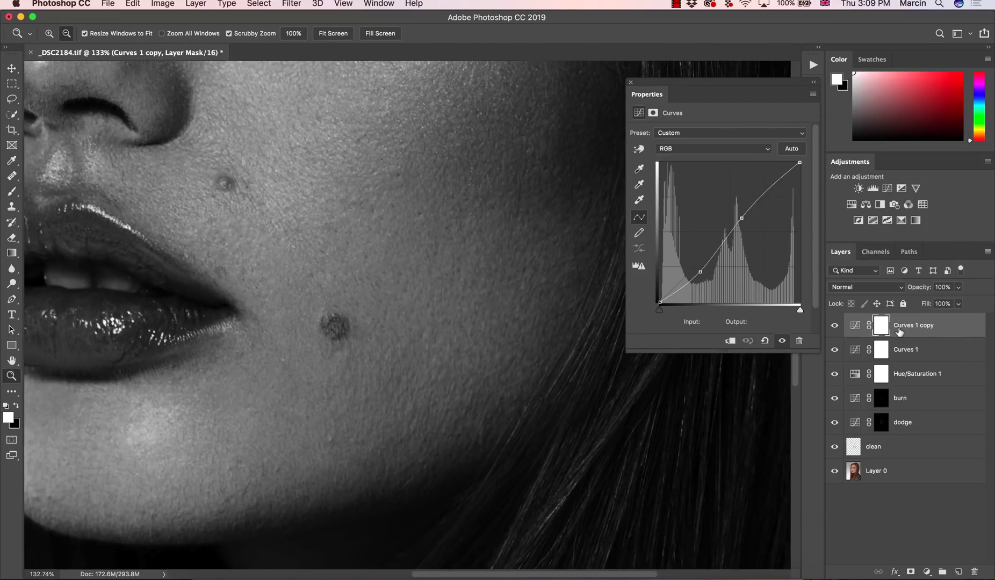
{"action": "key", "text": "super+j"}
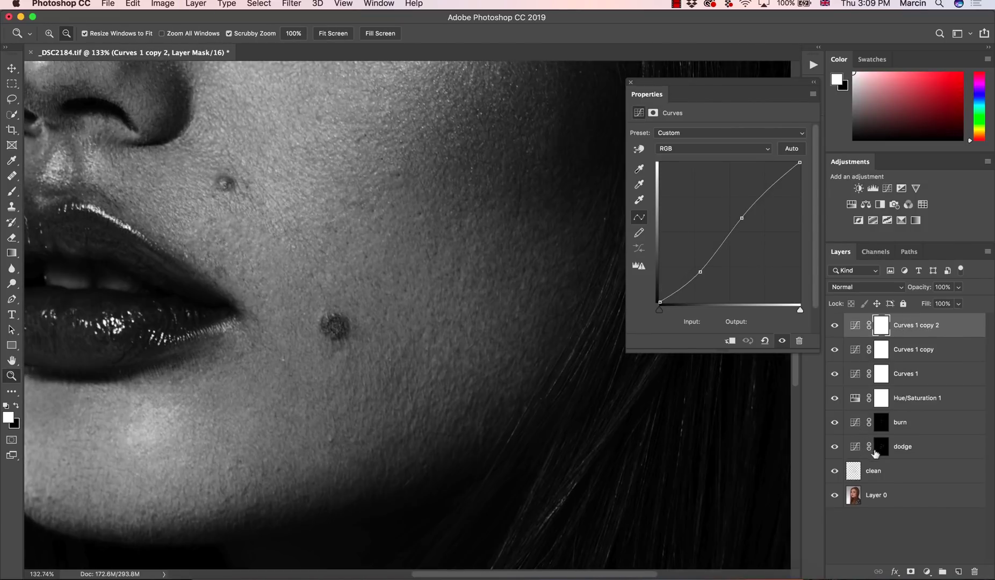
{"action": "left_click", "coordinate": [881, 423]}
{"action": "key", "text": "b"}
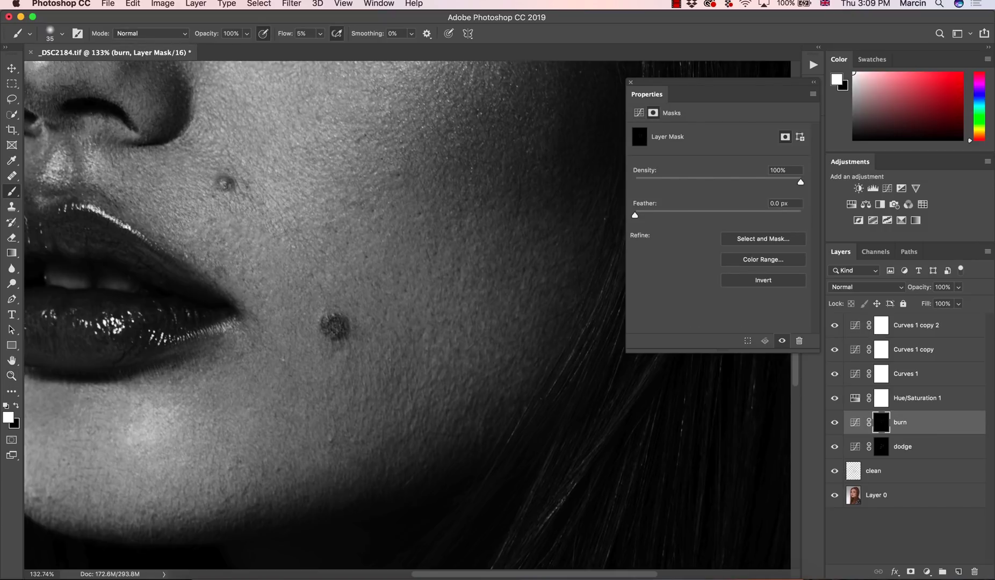
{"action": "key", "text": "z"}
{"action": "left_click", "coordinate": [453, 362], "text": "alt"}
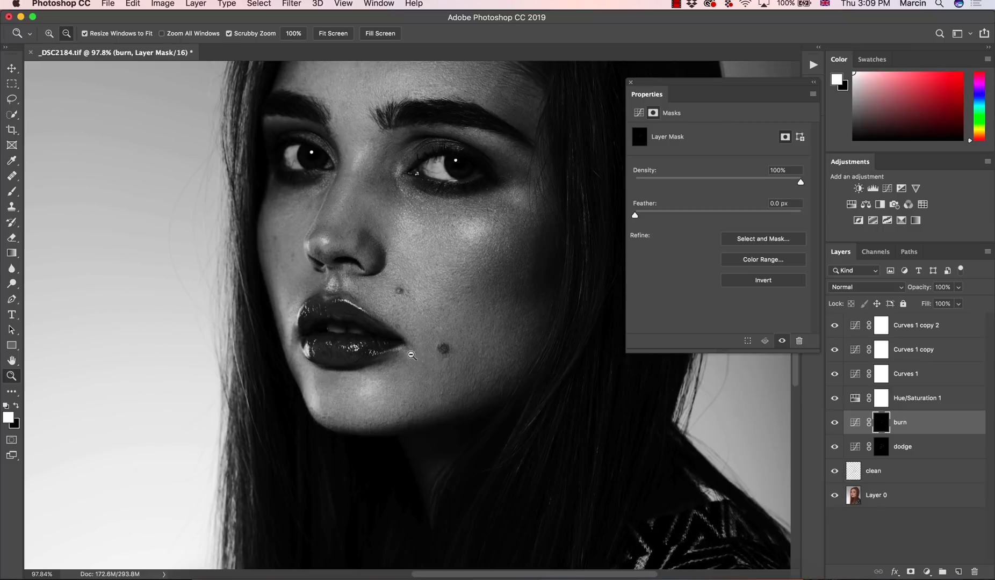
Step: Inspect the cheek and mouth, hide the extra contrast layer Curves 1 copy 2 and select the dodge layer's mask
{"action": "left_click_drag", "start_coordinate": [493, 325], "coordinate": [537, 325]}
{"action": "key", "text": "b"}
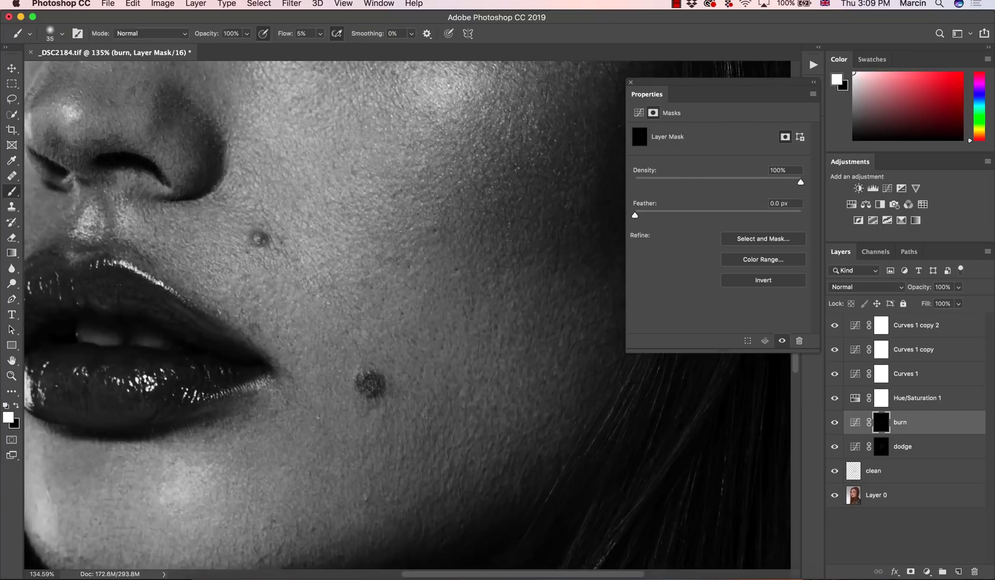
{"action": "key", "text": "z"}
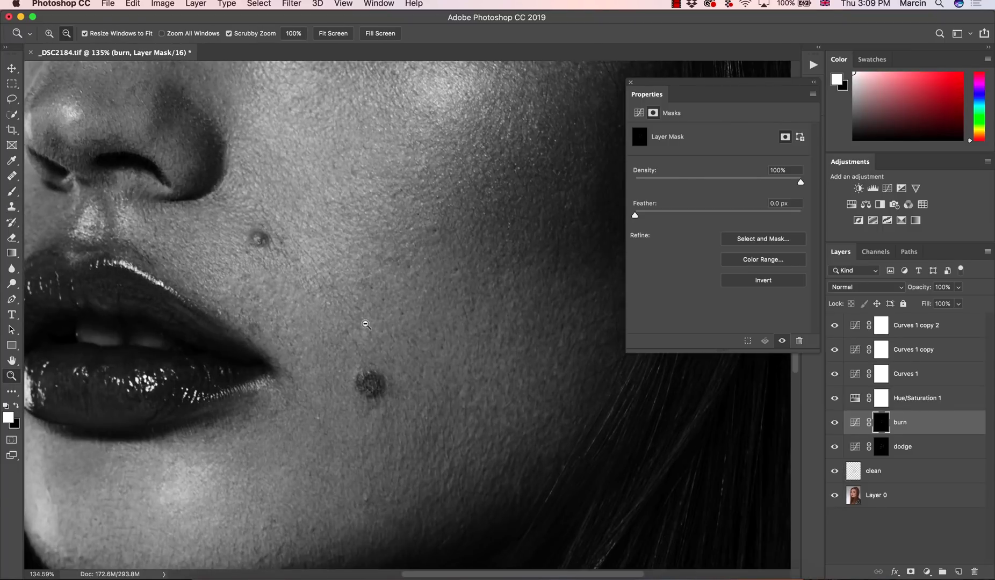
{"action": "mouse_move", "coordinate": [367, 326]}
{"action": "left_mouse_down"}
{"action": "mouse_move", "coordinate": [327, 367]}
{"action": "mouse_move", "coordinate": [371, 367]}
{"action": "left_mouse_up"}
{"action": "key", "text": "z"}
{"action": "key", "text": "b"}
{"action": "left_click", "coordinate": [835, 325]}
{"action": "left_click", "coordinate": [881, 446]}
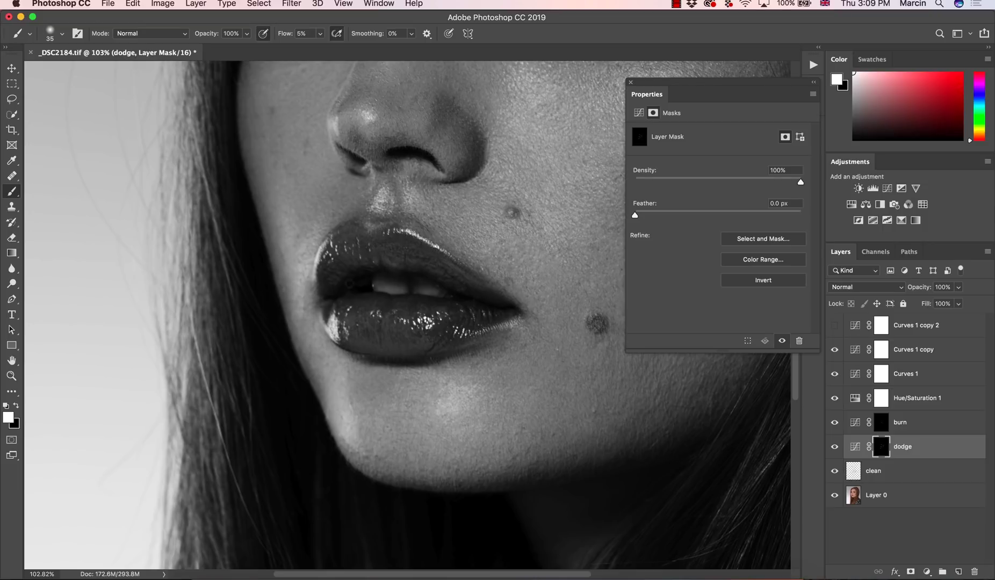
Step: Check the whole face, switch to Adobe Bridge with the _DSC2184.tif preview and return to Photoshop
{"action": "scroll", "coordinate": [417, 254], "scroll_direction": "up", "scroll_amount": 5}
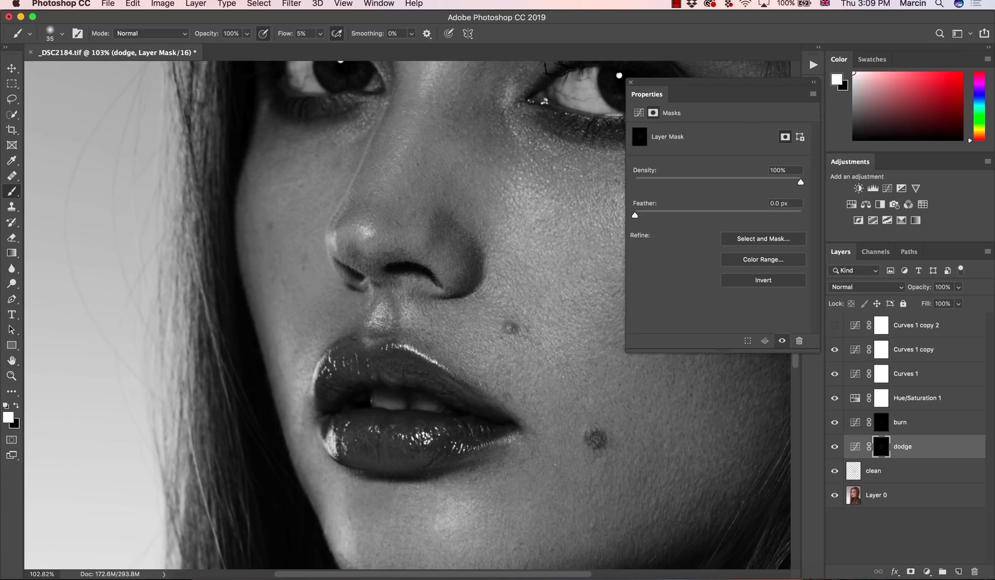
{"action": "key", "text": "z"}
{"action": "left_click_drag", "start_coordinate": [448, 293], "coordinate": [413, 302]}
{"action": "key", "text": "b"}
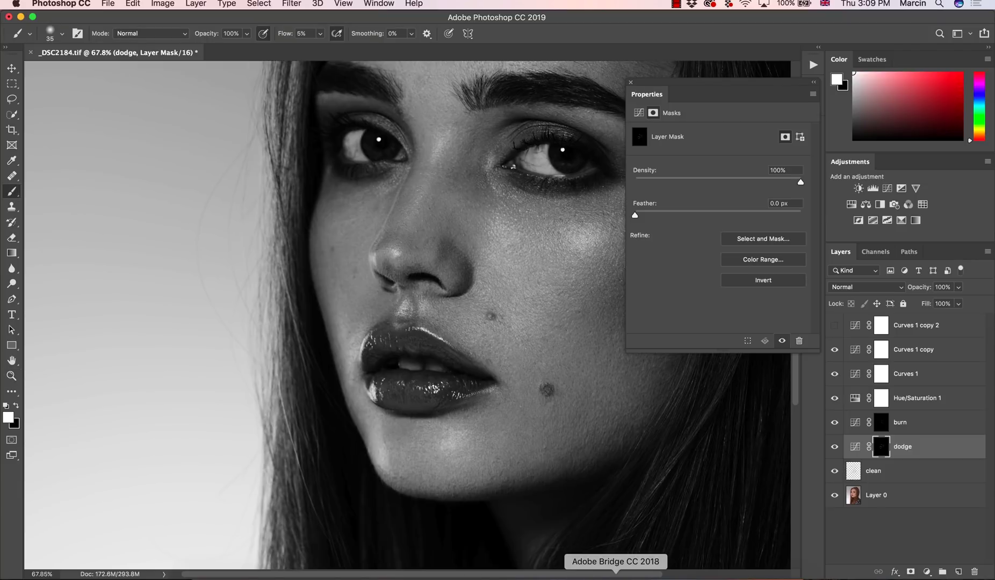
{"action": "left_click", "coordinate": [616, 577]}
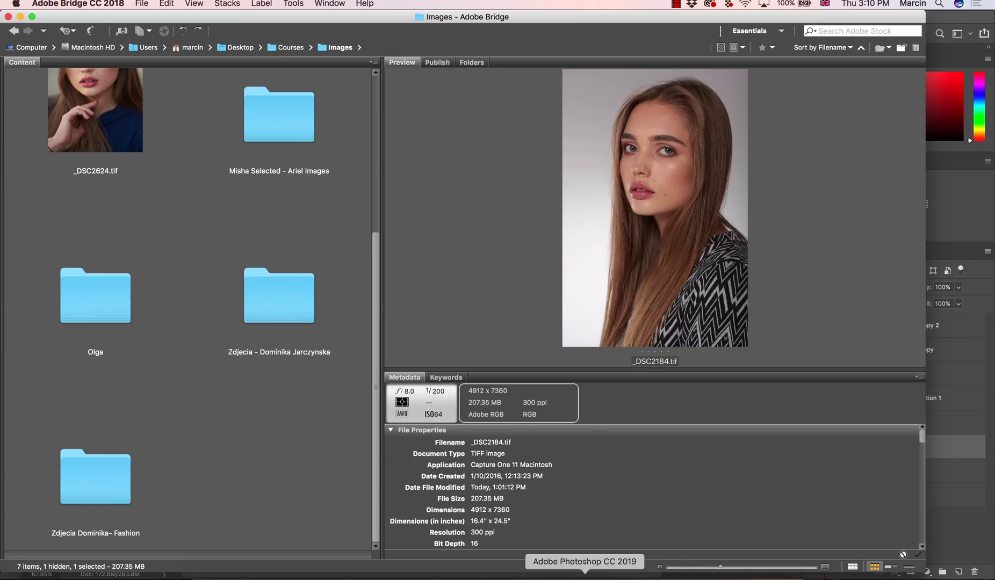
{"action": "left_click", "coordinate": [584, 577]}
Step: Continue lightening dark patches on the dodge layer's mask, working from the nose and cheek up to the forehead
{"action": "key", "text": "z"}
{"action": "mouse_move", "coordinate": [494, 273]}
{"action": "left_mouse_down"}
{"action": "mouse_move", "coordinate": [516, 275]}
{"action": "mouse_move", "coordinate": [429, 296]}
{"action": "left_mouse_up"}
{"action": "scroll", "coordinate": [429, 296], "scroll_direction": "up", "scroll_amount": 5}
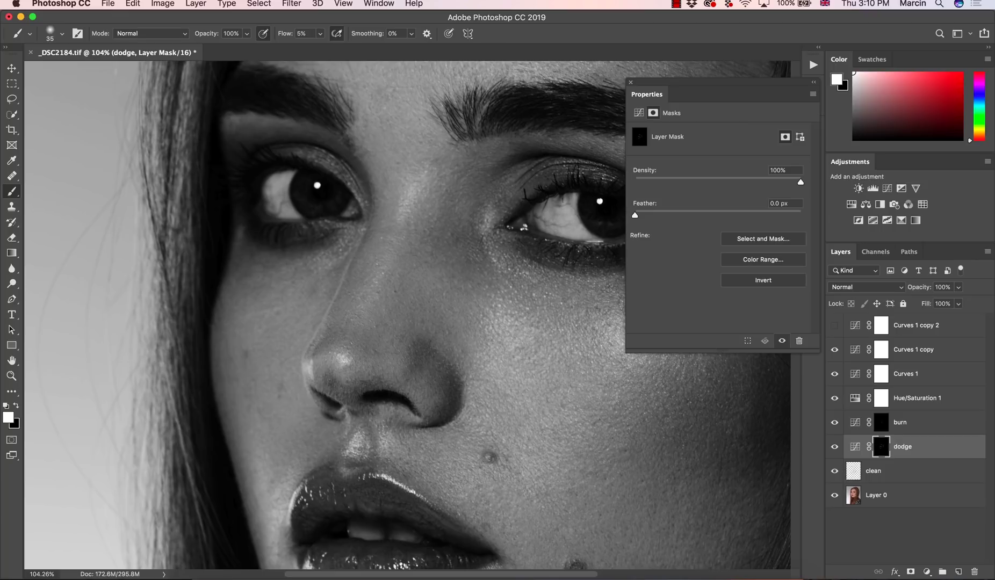
{"action": "scroll", "coordinate": [431, 249], "scroll_direction": "down", "scroll_amount": 3}
{"action": "scroll", "coordinate": [453, 231], "scroll_direction": "up", "scroll_amount": 2}
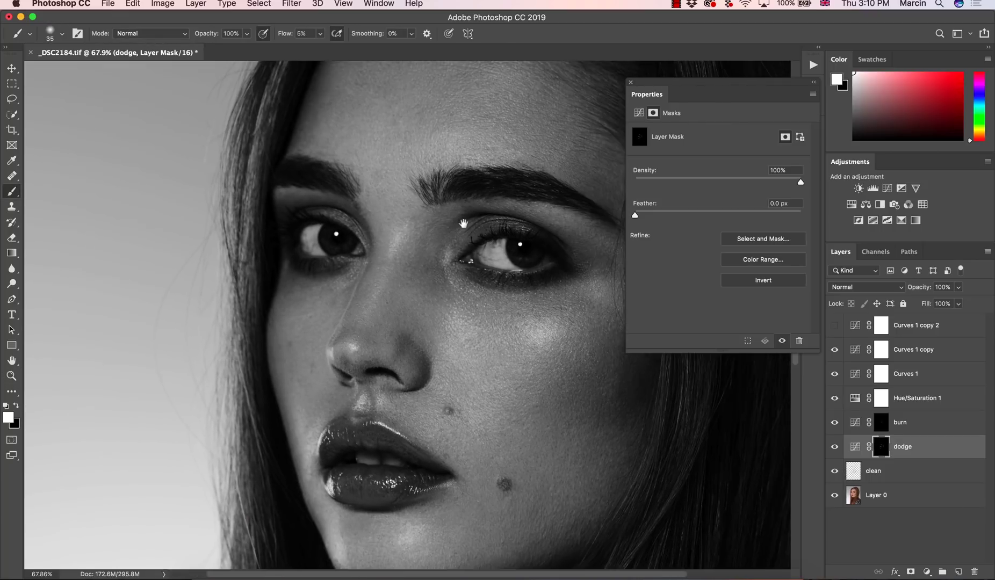
{"action": "scroll", "coordinate": [464, 222], "scroll_direction": "up", "scroll_amount": 5}
{"action": "scroll", "coordinate": [463, 223], "scroll_direction": "right", "scroll_amount": 4}
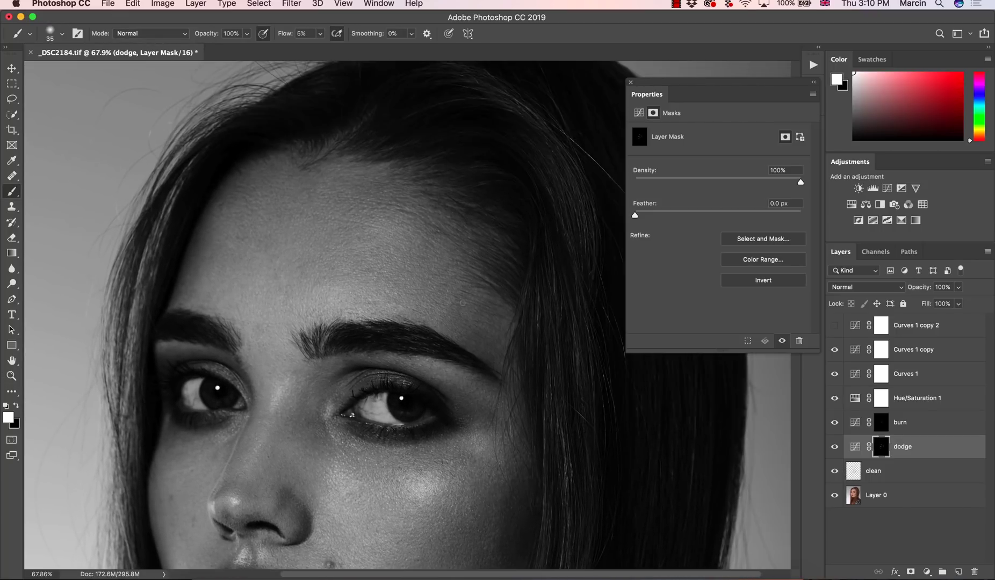
{"action": "mouse_move", "coordinate": [466, 313]}
{"action": "left_mouse_down"}
{"action": "mouse_move", "coordinate": [626, 376]}
{"action": "mouse_move", "coordinate": [699, 370]}
{"action": "left_mouse_up"}
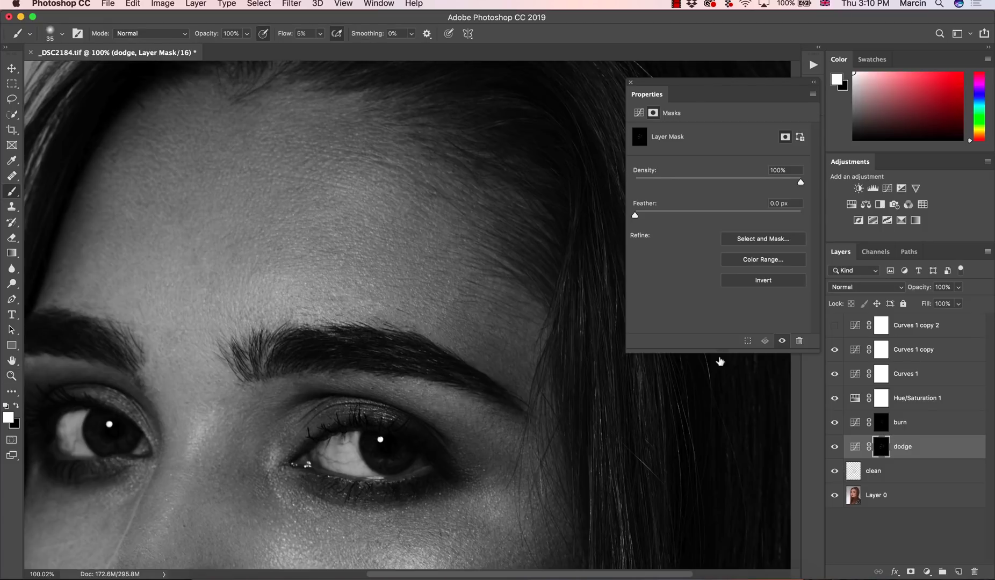
Step: Even out the forehead tones on the burn and dodge masks, showing Curves 1 copy 2 again for stronger contrast
{"action": "key", "text": "alt+bracketright"}
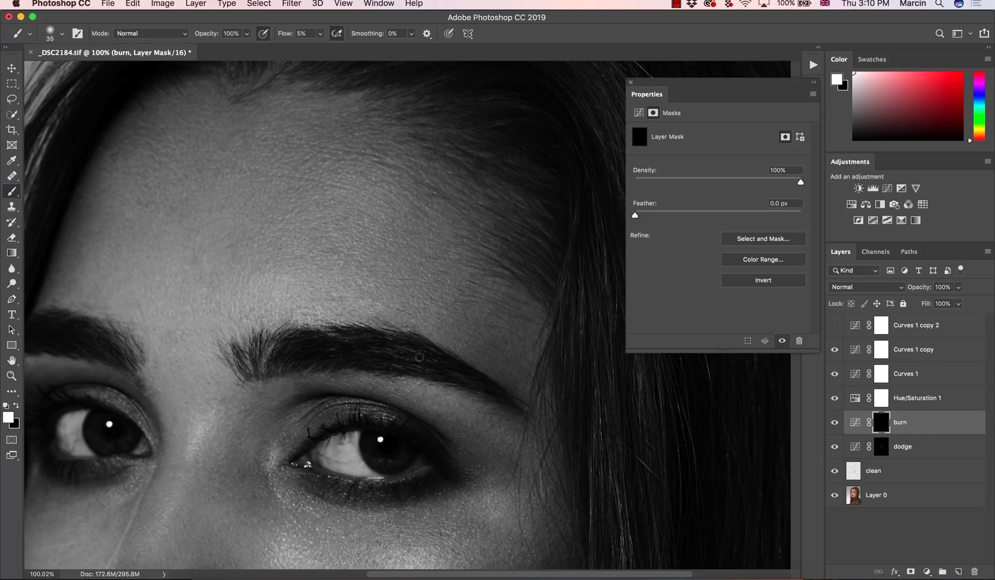
{"action": "left_click", "coordinate": [881, 447]}
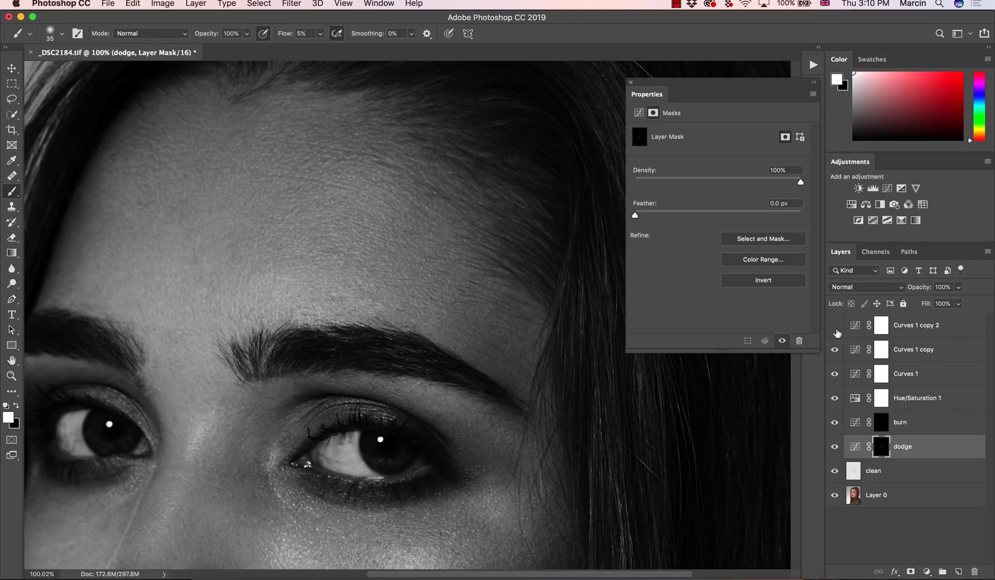
{"action": "left_click", "coordinate": [835, 325]}
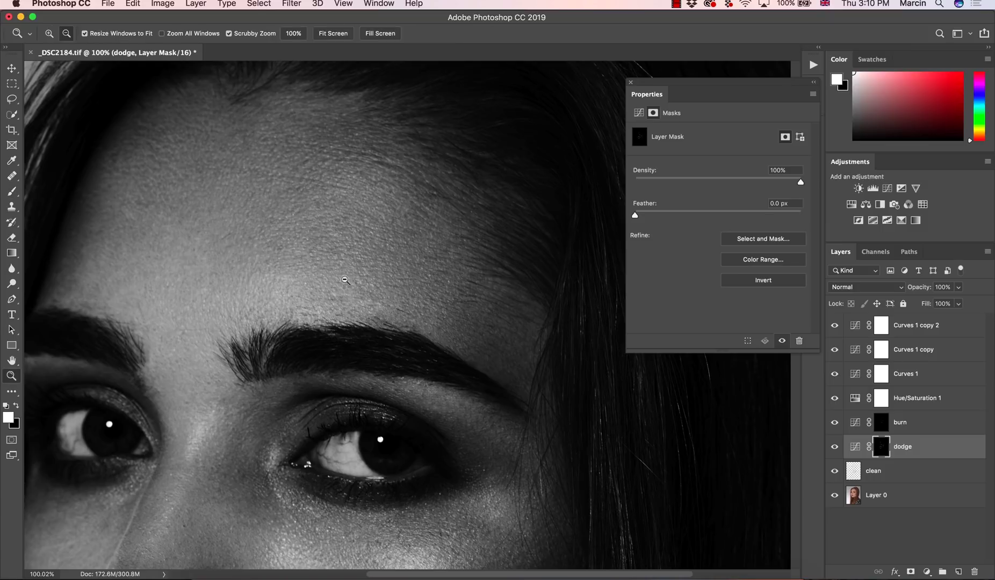
Step: Examine the forehead, nose, side of the face and whole portrait for remaining uneven tones
{"action": "key", "text": "super+0"}
{"action": "key", "text": "super+space"}
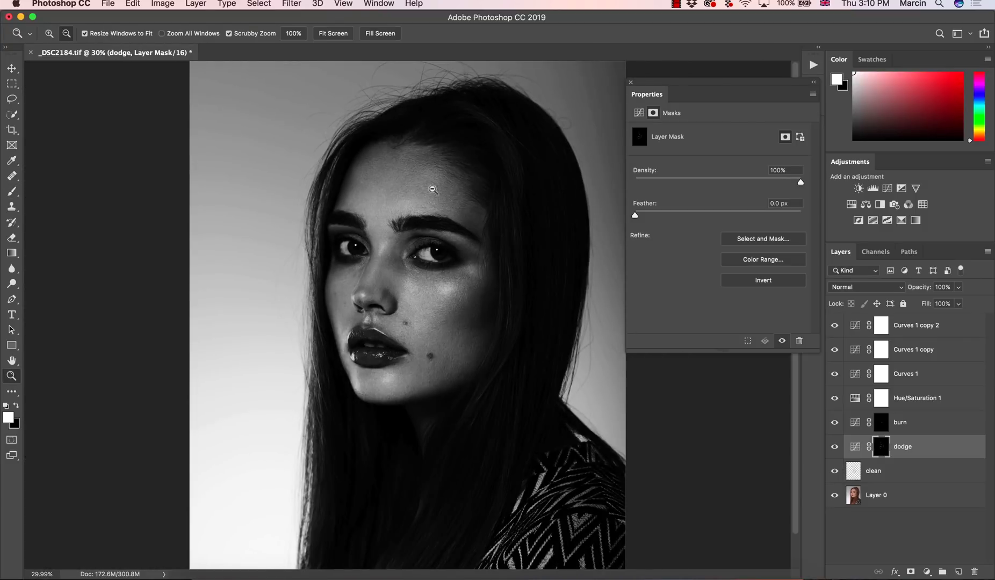
{"action": "left_click_drag", "start_coordinate": [429, 162], "coordinate": [483, 163]}
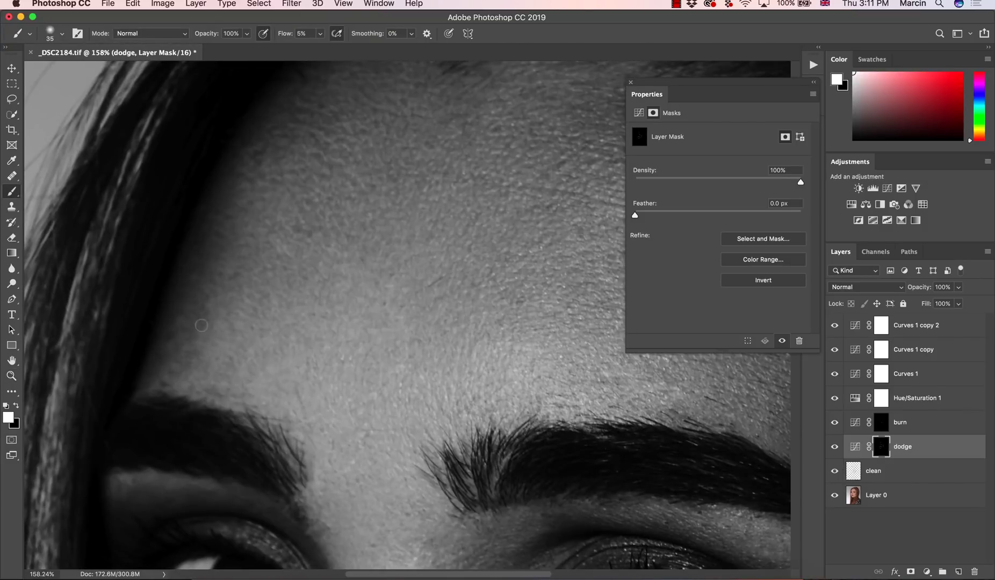
{"action": "key", "text": "super+alt+space"}
{"action": "left_click_drag", "start_coordinate": [252, 368], "coordinate": [204, 347]}
{"action": "left_click_drag", "start_coordinate": [356, 306], "coordinate": [387, 305]}
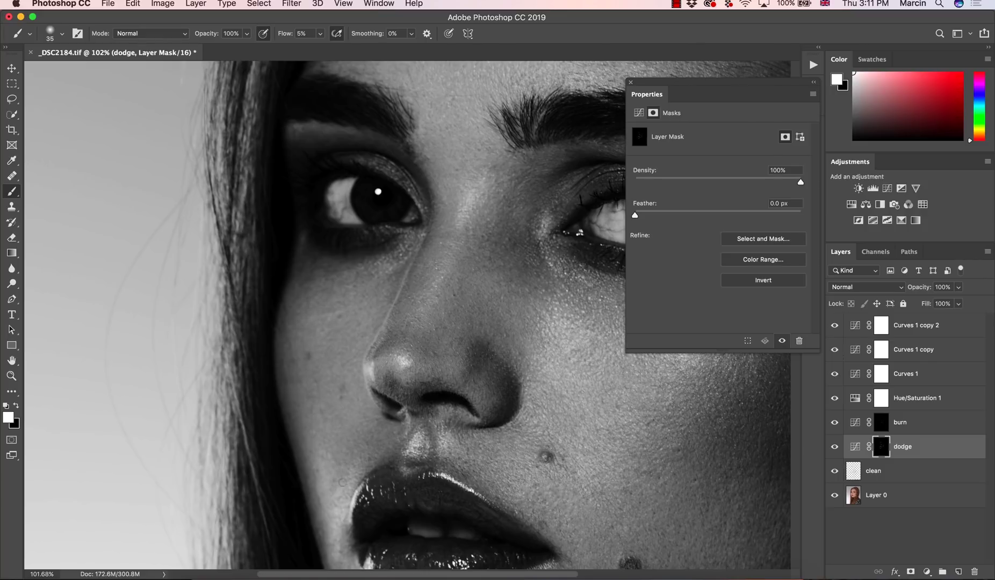
{"action": "key", "text": "z"}
{"action": "mouse_move", "coordinate": [343, 473]}
{"action": "left_mouse_down"}
{"action": "mouse_move", "coordinate": [315, 444]}
{"action": "mouse_move", "coordinate": [351, 429]}
{"action": "left_mouse_up"}
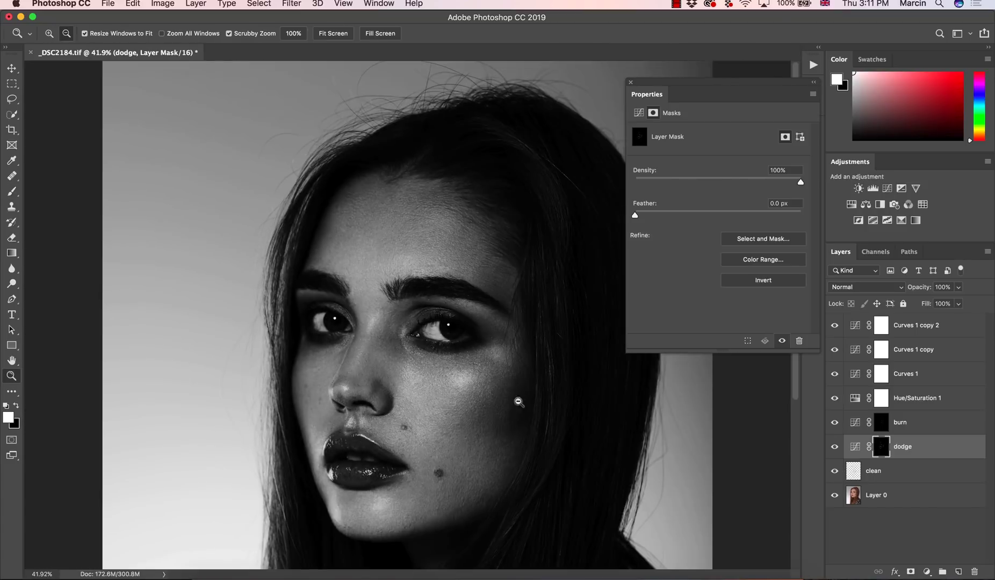
{"action": "left_click_drag", "start_coordinate": [518, 401], "coordinate": [499, 401]}
Step: Group the burn and dodge layers and toggle the group's visibility to compare before and after
{"action": "key", "text": "b"}
{"action": "left_click", "coordinate": [893, 427]}
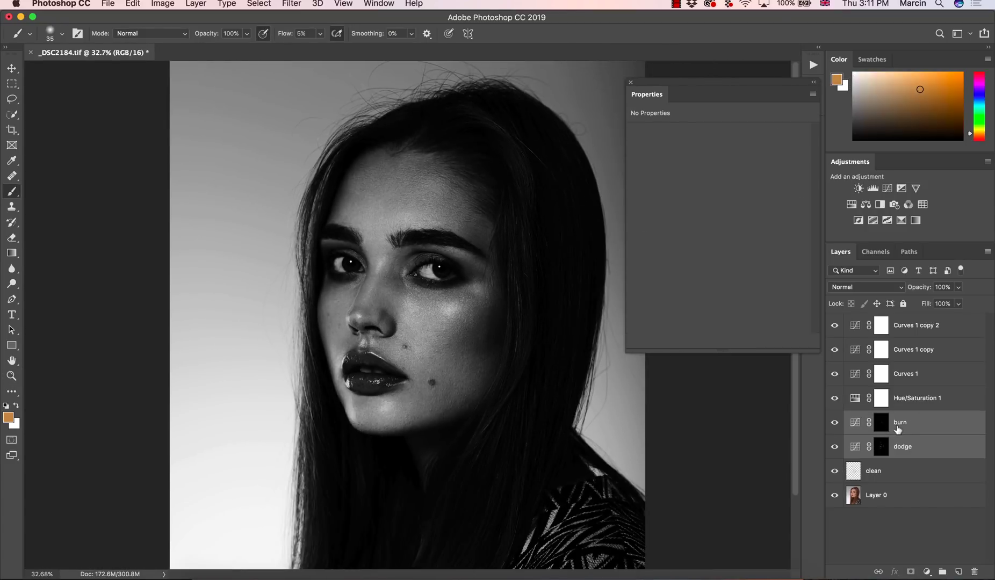
{"action": "key", "text": "super+g"}
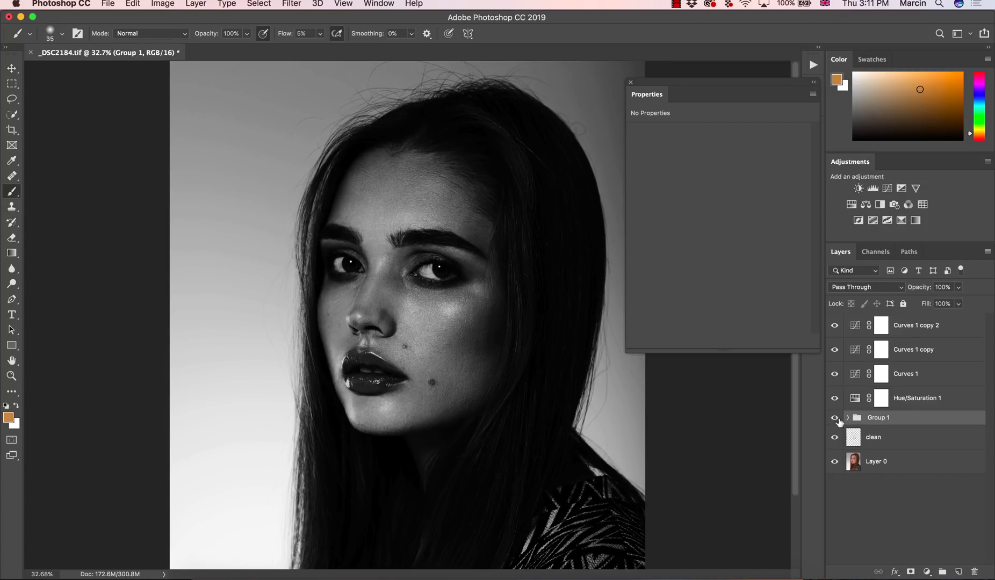
{"action": "left_click", "coordinate": [836, 417]}
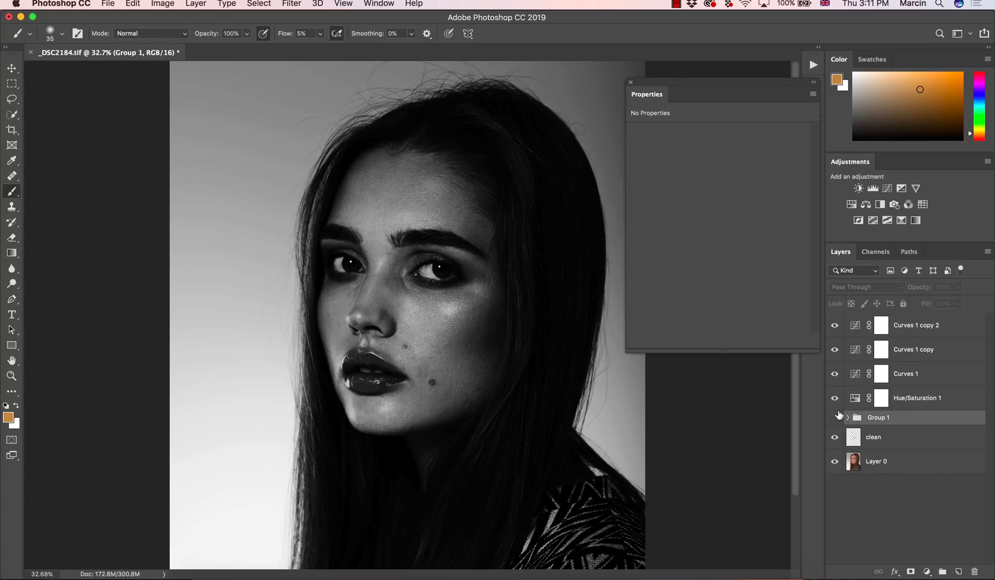
{"action": "key", "text": "alt+bracketright"}
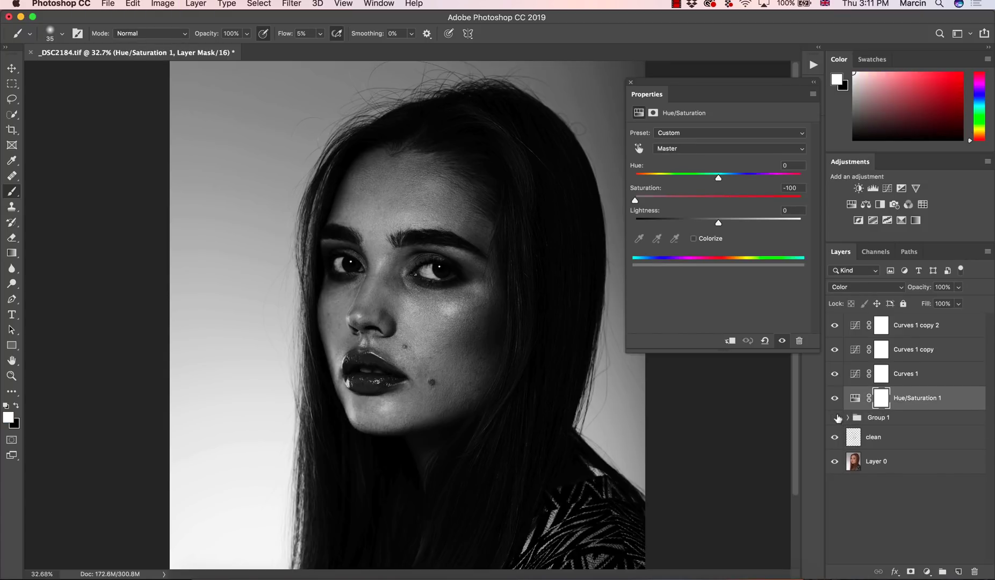
{"action": "left_click", "coordinate": [836, 418]}
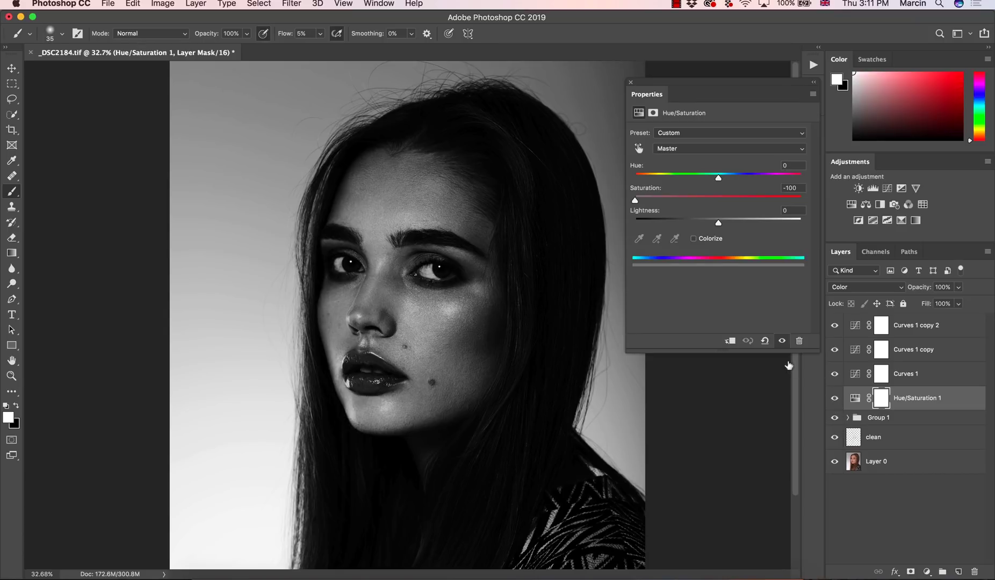
Step: Hide the Hue/Saturation layer and the three Curves helper layers and view the face in color
{"action": "left_click_drag", "start_coordinate": [835, 324], "coordinate": [836, 409]}
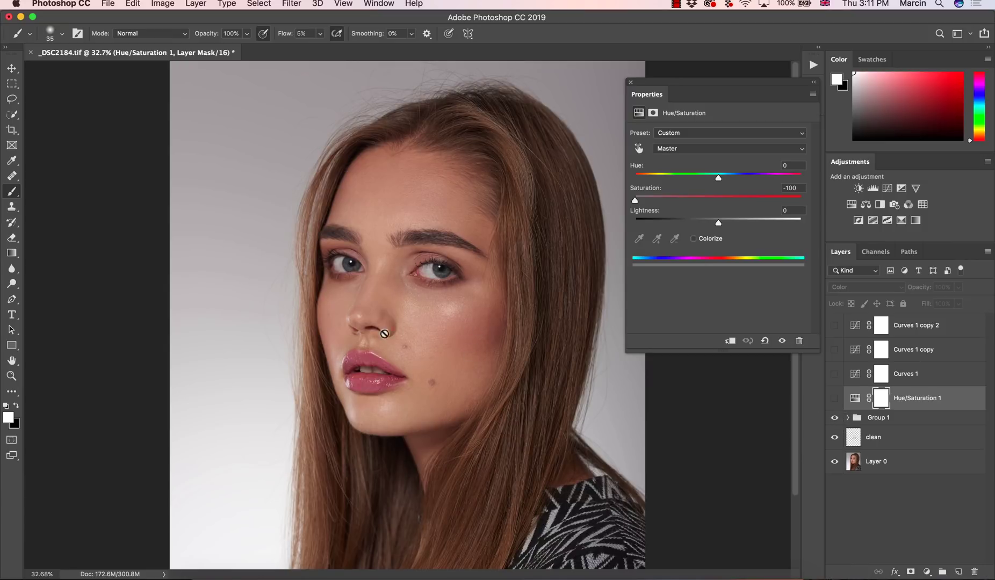
{"action": "key", "text": "z"}
{"action": "left_click_drag", "start_coordinate": [546, 342], "coordinate": [558, 350]}
{"action": "key", "text": "b"}
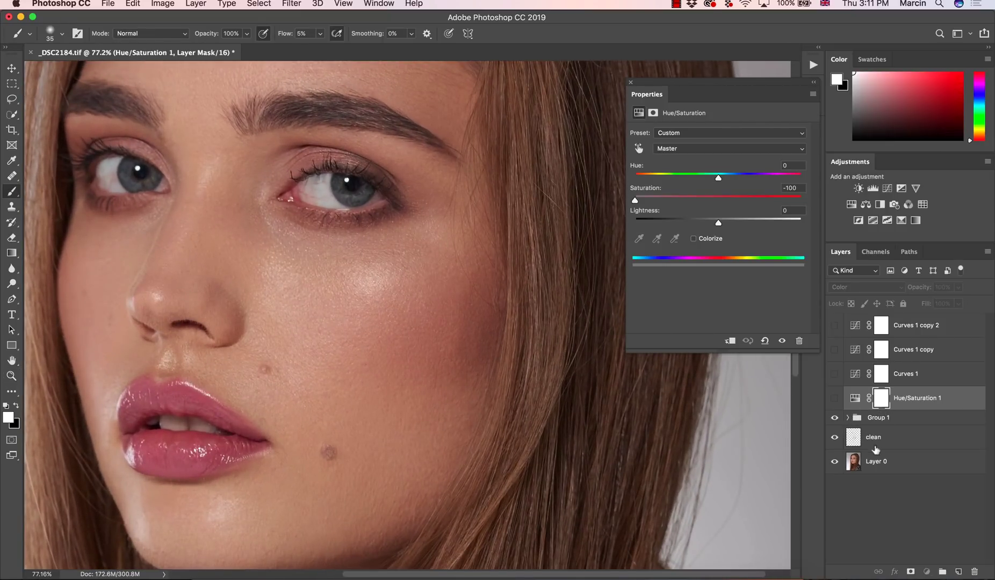
Step: Expand Group 1, refine the cheek on the dodge and burn masks with a 50 px brush and check the whole portrait
{"action": "left_click", "coordinate": [848, 418]}
{"action": "left_click", "coordinate": [890, 461]}
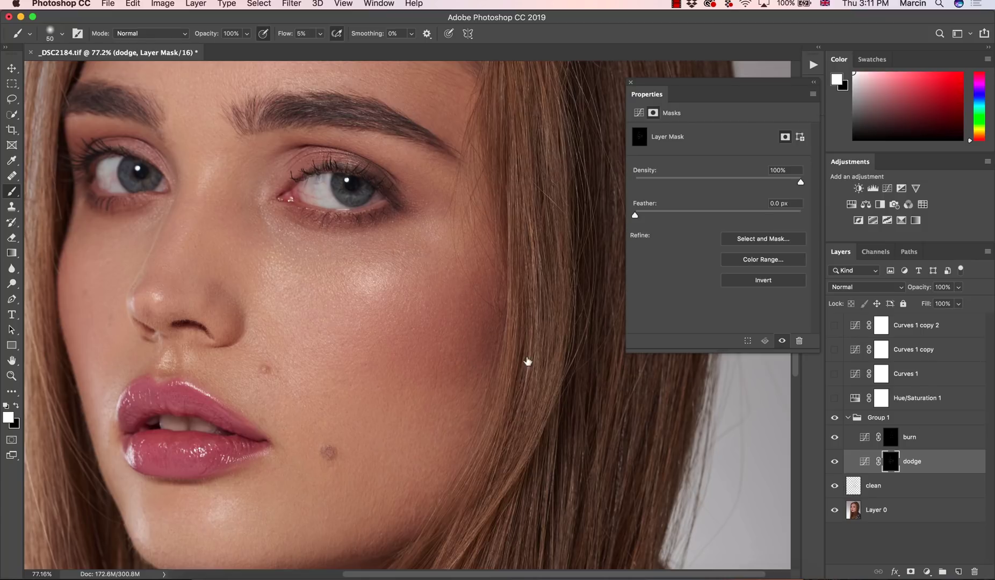
{"action": "key", "text": "alt+bracketright"}
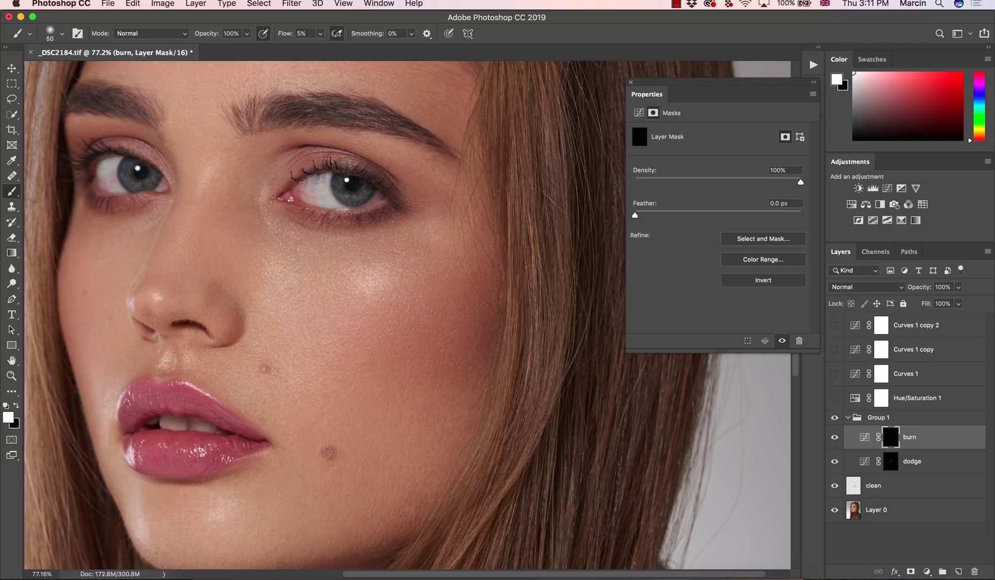
{"action": "key", "text": "z"}
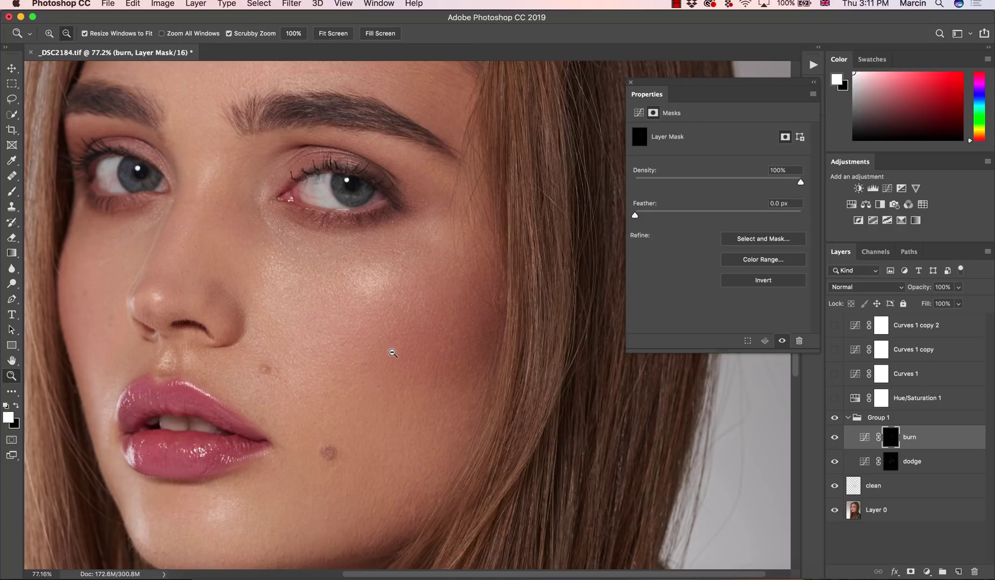
{"action": "left_click_drag", "start_coordinate": [396, 349], "coordinate": [323, 349]}
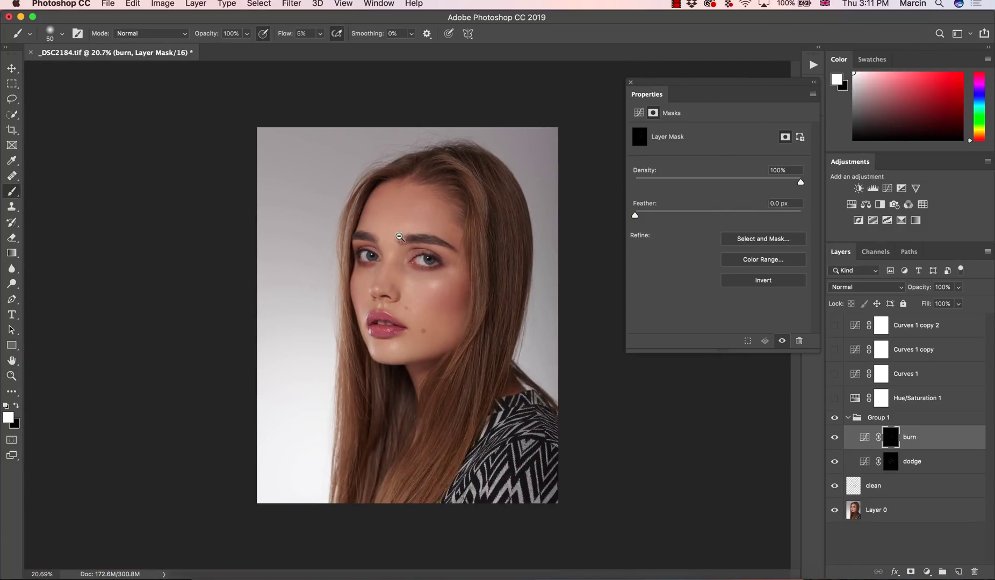
{"action": "key", "text": "z"}
{"action": "left_click_drag", "start_coordinate": [403, 237], "coordinate": [429, 236]}
Step: Set the brush flow to 31%, lighten both irises on the dodge layer's mask and check the whole portrait
{"action": "key", "text": "z"}
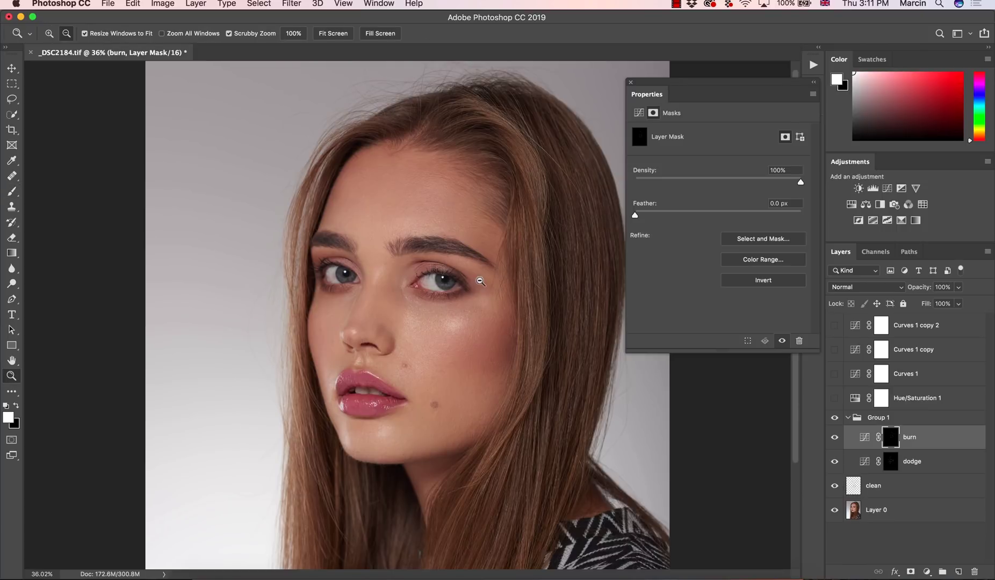
{"action": "left_click_drag", "start_coordinate": [438, 277], "coordinate": [467, 277]}
{"action": "left_click", "coordinate": [892, 461]}
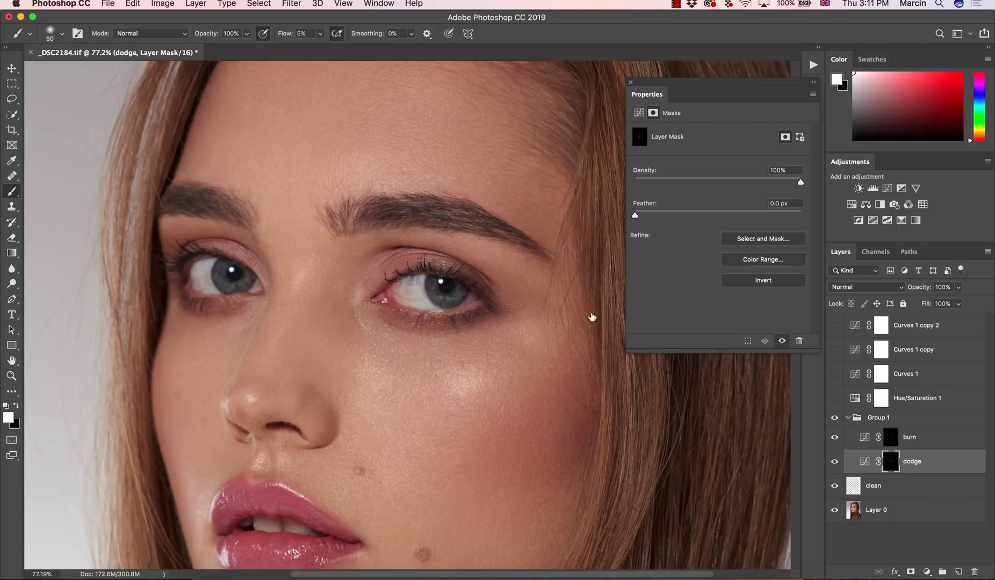
{"action": "left_click_drag", "start_coordinate": [283, 38], "coordinate": [297, 38]}
{"action": "mouse_move", "coordinate": [433, 285]}
{"action": "left_mouse_down"}
{"action": "mouse_move", "coordinate": [438, 299]}
{"action": "mouse_move", "coordinate": [463, 295]}
{"action": "mouse_move", "coordinate": [440, 289]}
{"action": "mouse_move", "coordinate": [462, 295]}
{"action": "left_mouse_up"}
{"action": "mouse_move", "coordinate": [242, 271]}
{"action": "left_mouse_down"}
{"action": "mouse_move", "coordinate": [225, 285]}
{"action": "mouse_move", "coordinate": [232, 280]}
{"action": "mouse_move", "coordinate": [222, 277]}
{"action": "mouse_move", "coordinate": [245, 278]}
{"action": "mouse_move", "coordinate": [234, 280]}
{"action": "left_mouse_up"}
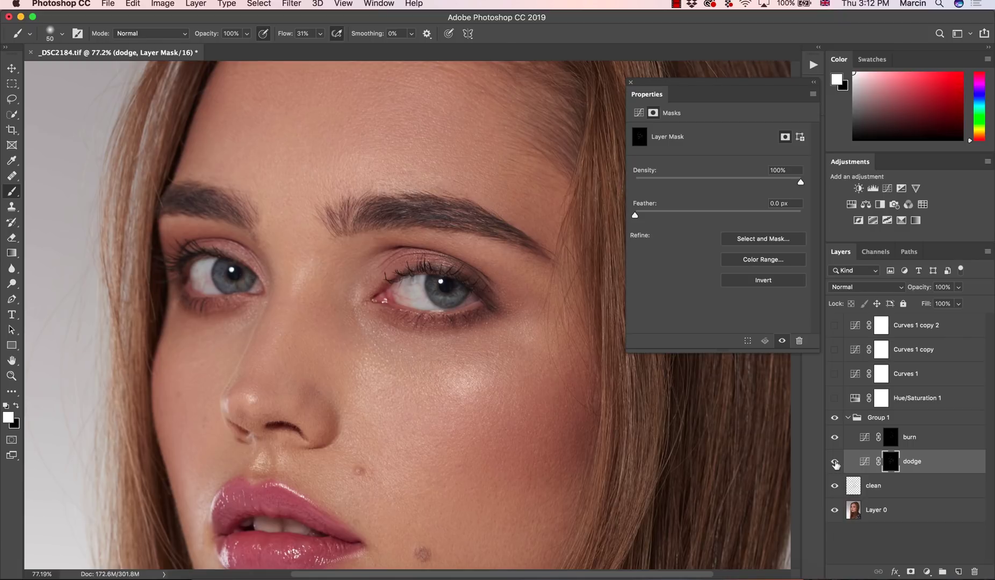
{"action": "key", "text": "z"}
{"action": "left_click_drag", "start_coordinate": [494, 418], "coordinate": [518, 416]}
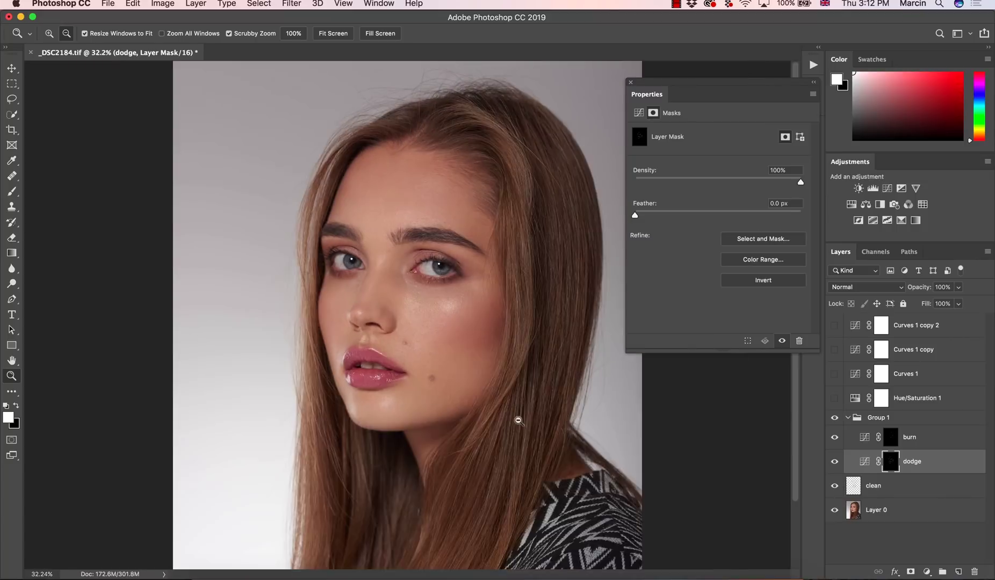
{"action": "key", "text": "b"}
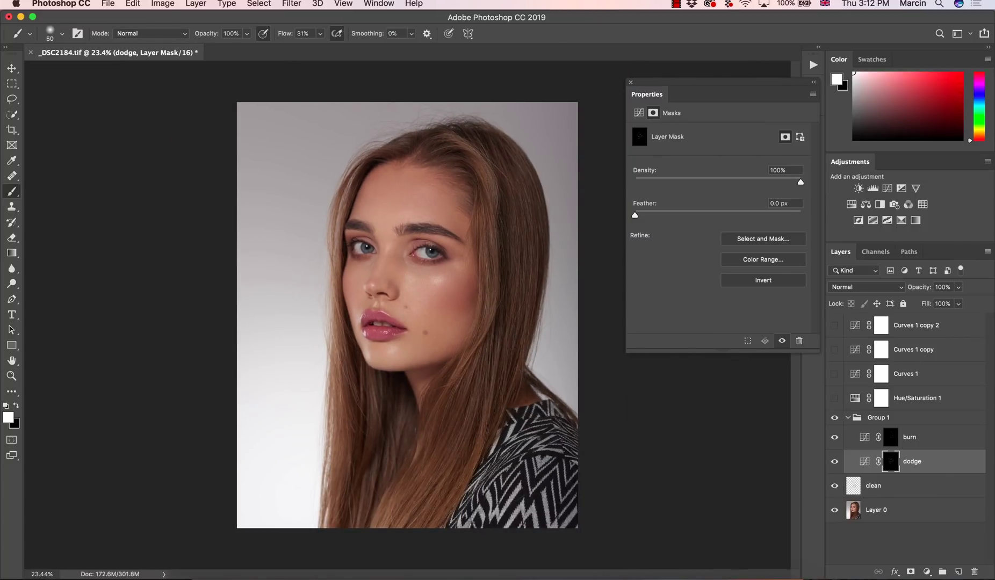